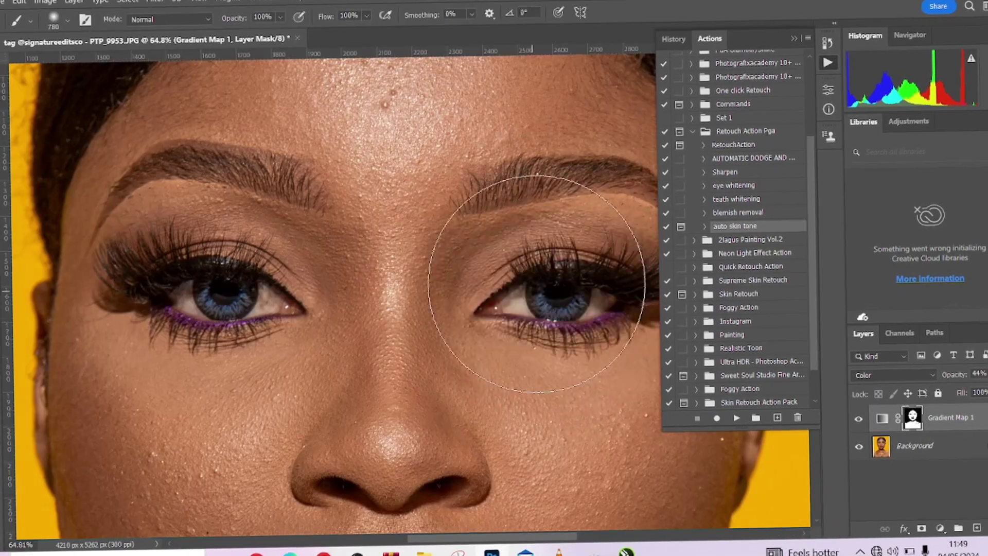
Open the pga luts folder while loading a LUT for the Color Lookup adjustment
{"action": "right_click", "coordinate": [885, 472]}
{"action": "left_click", "coordinate": [959, 400]}
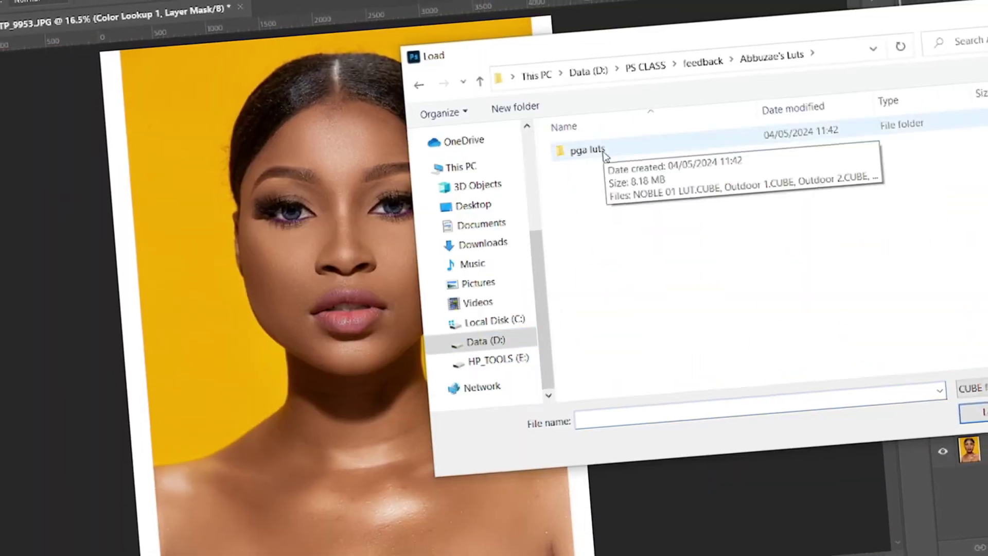
{"action": "double_click", "coordinate": [578, 151]}
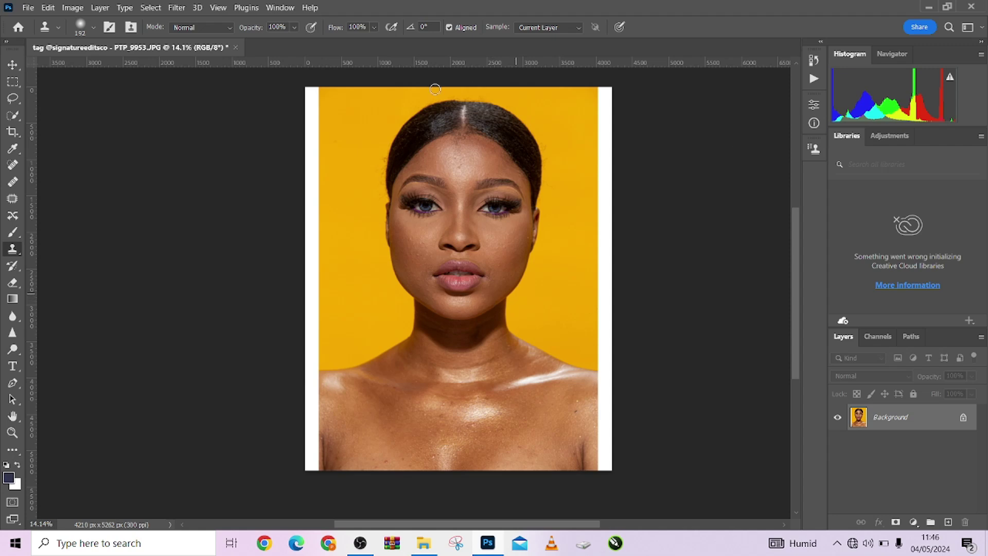
Play the auto skin tone action from the Retouch Action Pga set on the portrait
{"action": "left_click", "coordinate": [813, 79]}
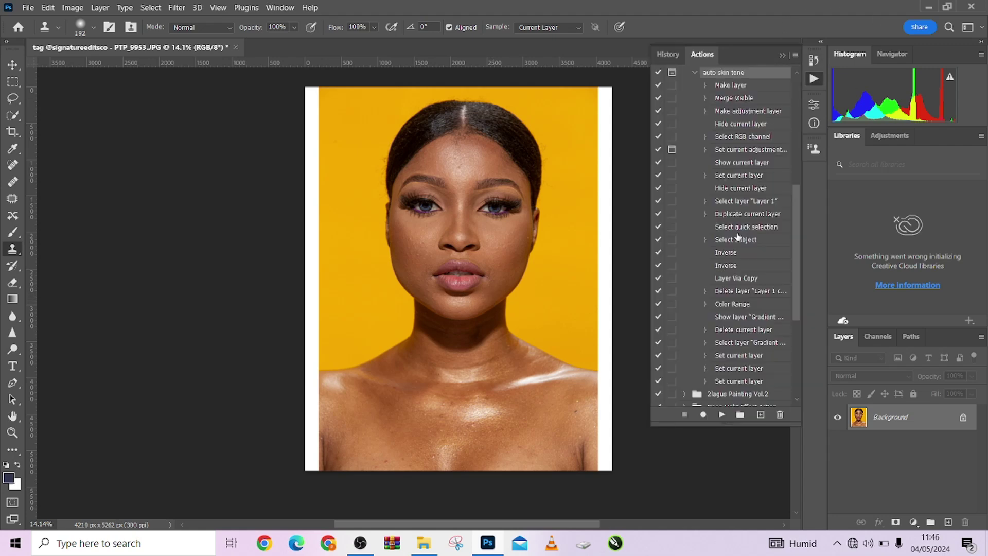
{"action": "scroll", "coordinate": [696, 128], "scroll_direction": "up", "scroll_amount": 2}
{"action": "left_click", "coordinate": [694, 125]}
{"action": "scroll", "coordinate": [727, 164], "scroll_direction": "up", "scroll_amount": 4}
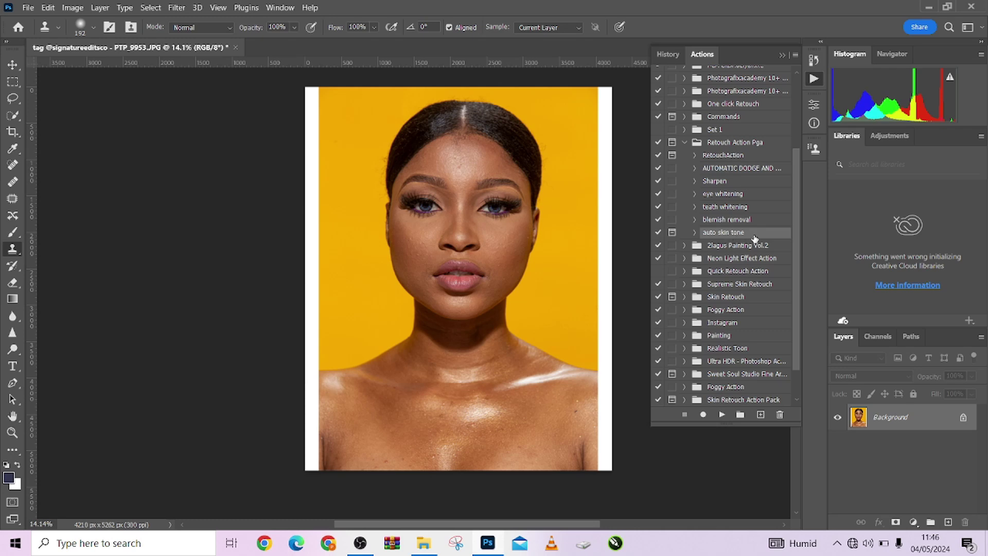
{"action": "left_click", "coordinate": [722, 415]}
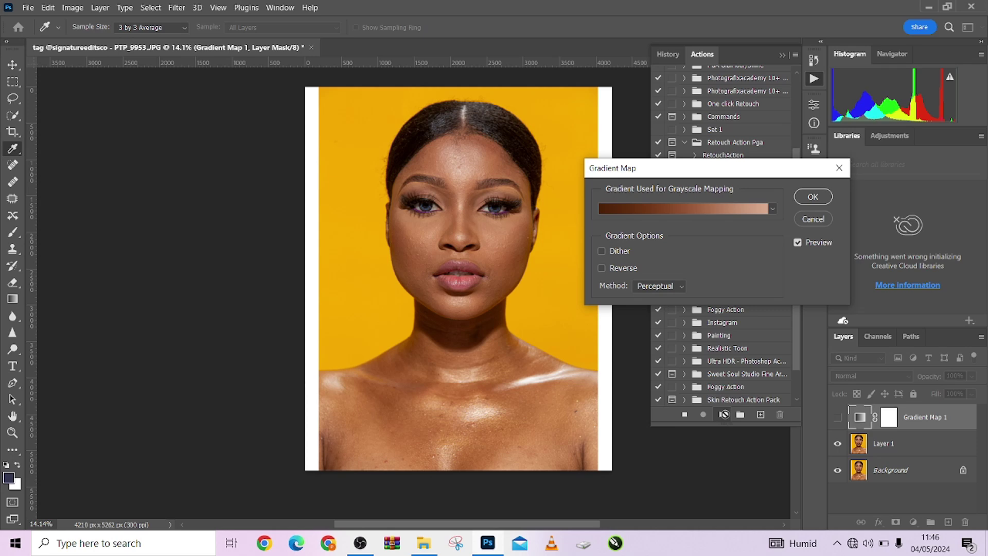
Edit the gradient map's gradient: sample the forehead highlight for the lightest color stop and set its location to 78%
{"action": "left_click_drag", "start_coordinate": [693, 174], "coordinate": [787, 170]}
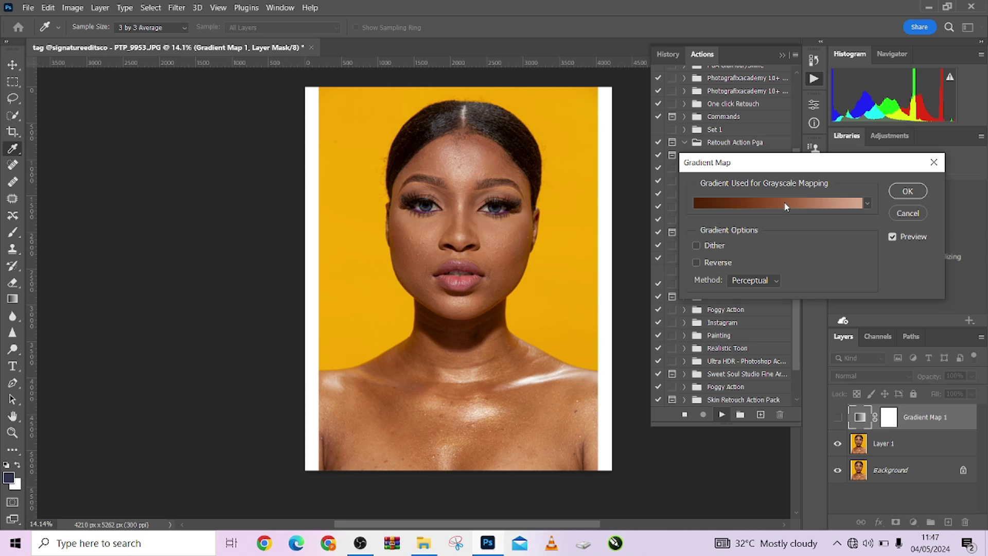
{"action": "left_click", "coordinate": [788, 204]}
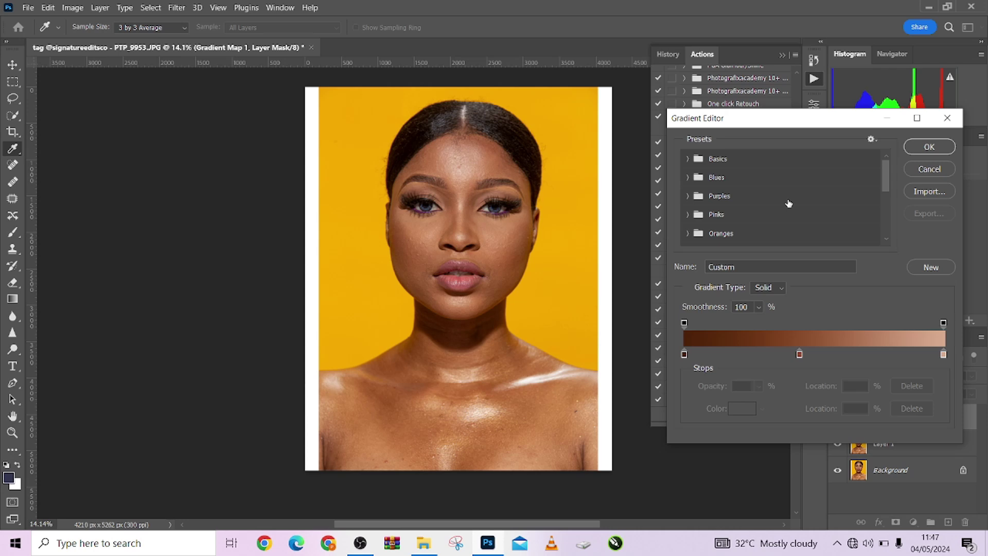
{"action": "left_click", "coordinate": [942, 354]}
{"action": "double_click", "coordinate": [941, 355]}
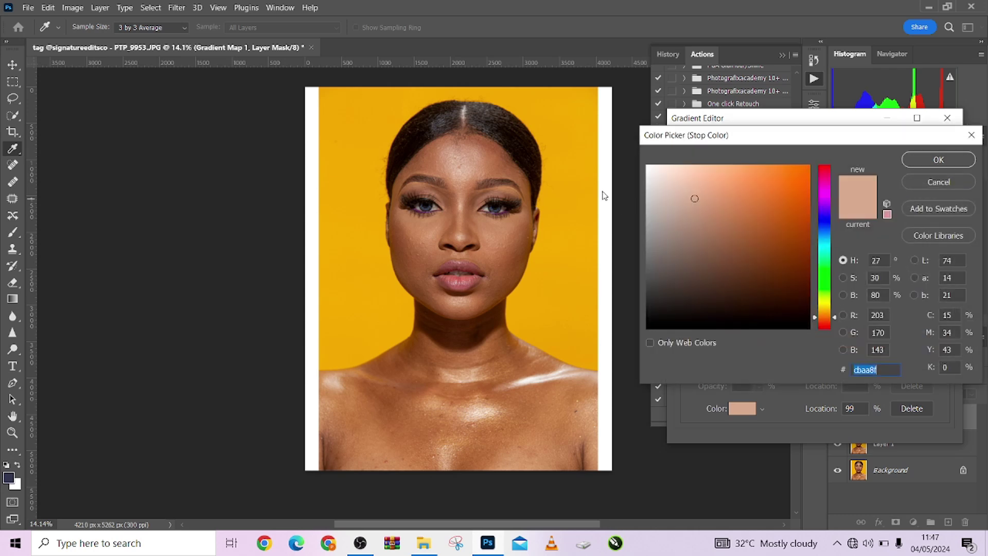
{"action": "left_click", "coordinate": [464, 156]}
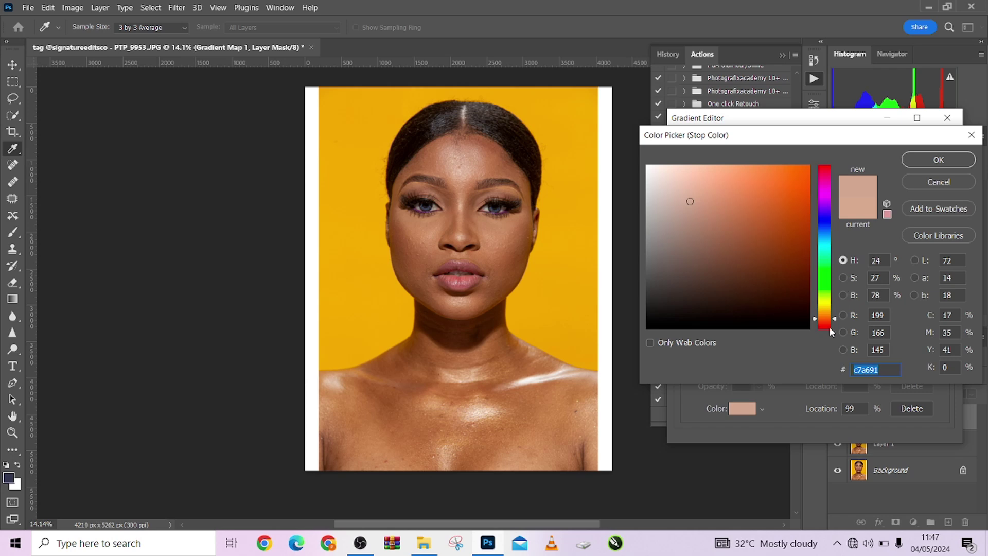
{"action": "left_click", "coordinate": [870, 294]}
{"action": "left_click", "coordinate": [939, 160]}
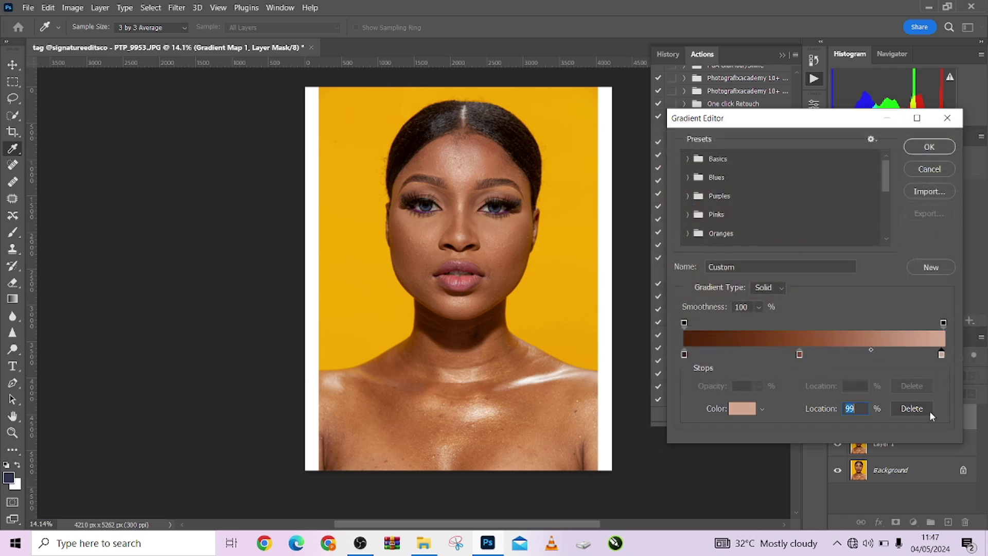
{"action": "type", "text": "78"}
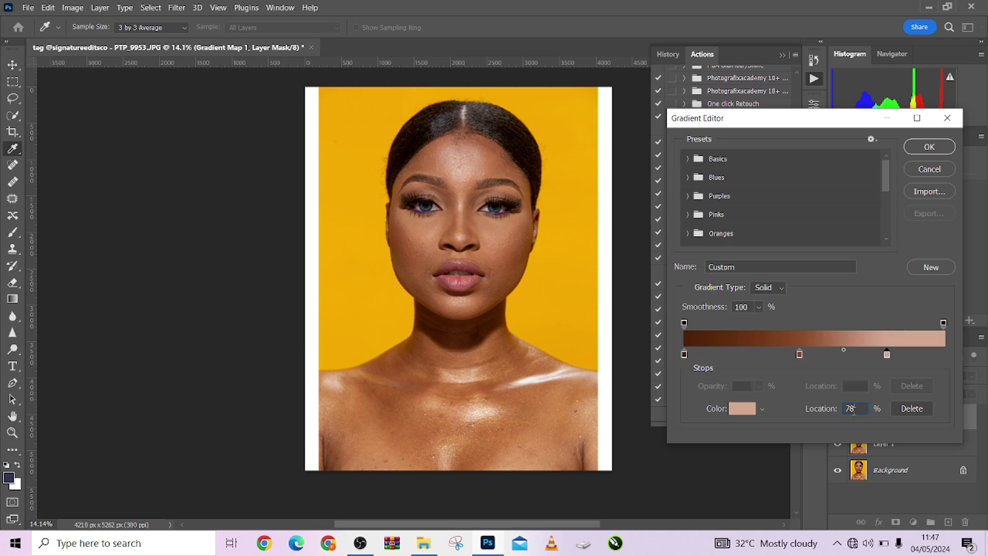
Sample the cheek's midtone for the gradient's middle color stop and set its location to 59%
{"action": "double_click", "coordinate": [799, 354]}
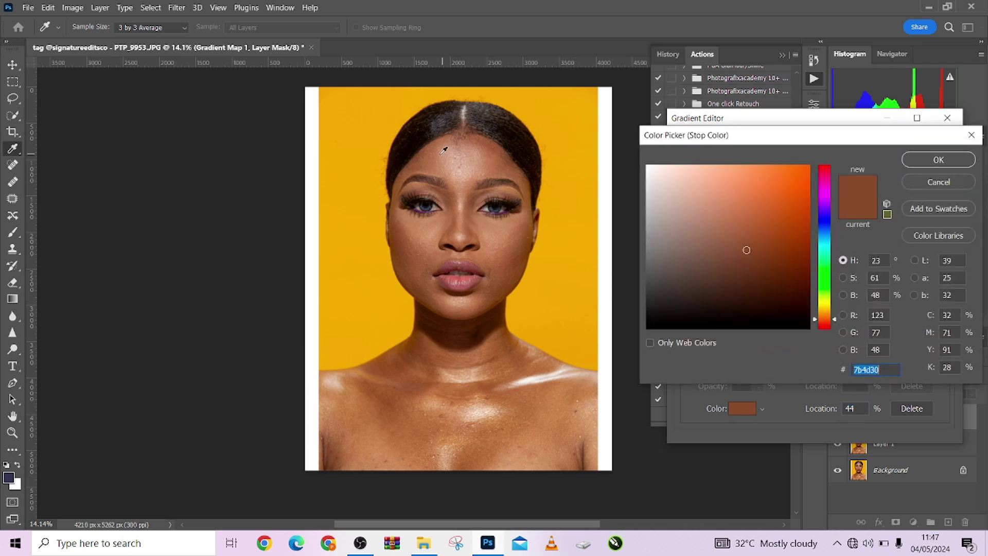
{"action": "left_click", "coordinate": [412, 235]}
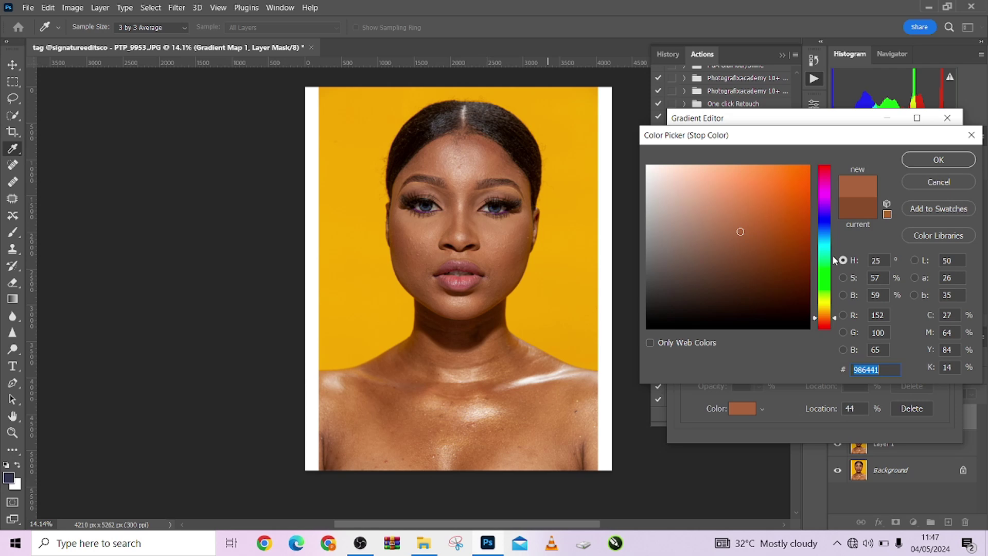
{"action": "left_click", "coordinate": [879, 295]}
{"action": "left_click", "coordinate": [939, 159]}
{"action": "type", "text": "59"}
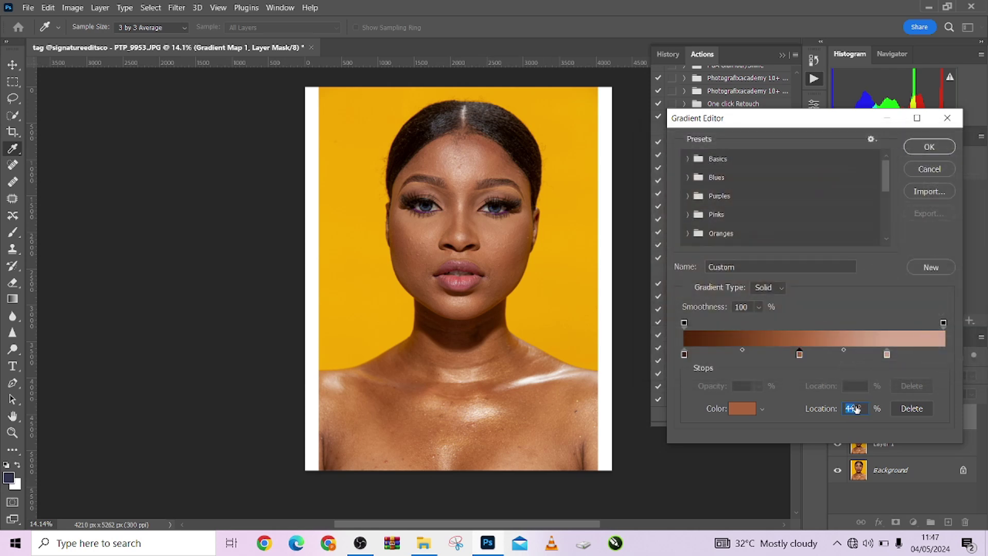
Sample the neck shadow for the gradient's darkest color stop, set its location to 26%, and accept the gradient map
{"action": "left_click", "coordinate": [684, 355]}
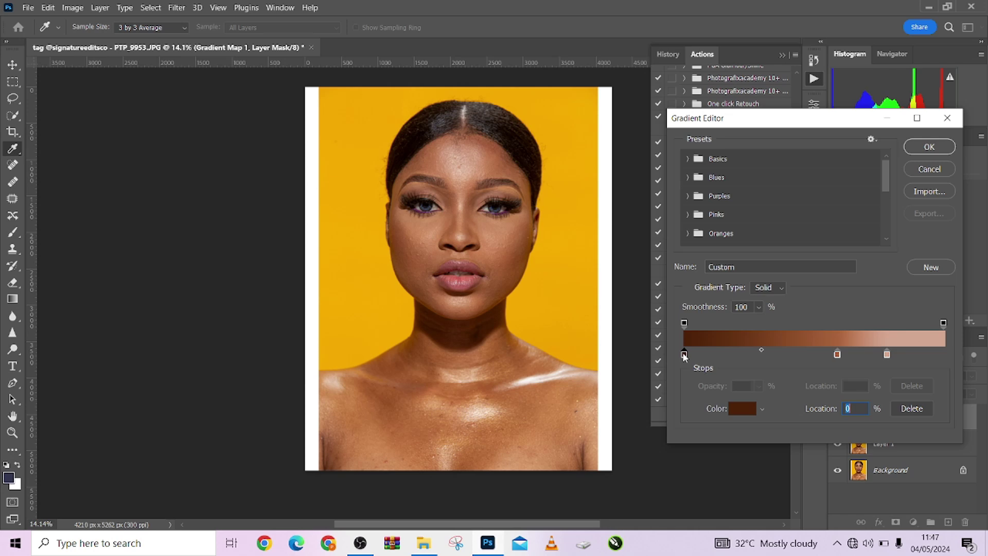
{"action": "double_click", "coordinate": [684, 354]}
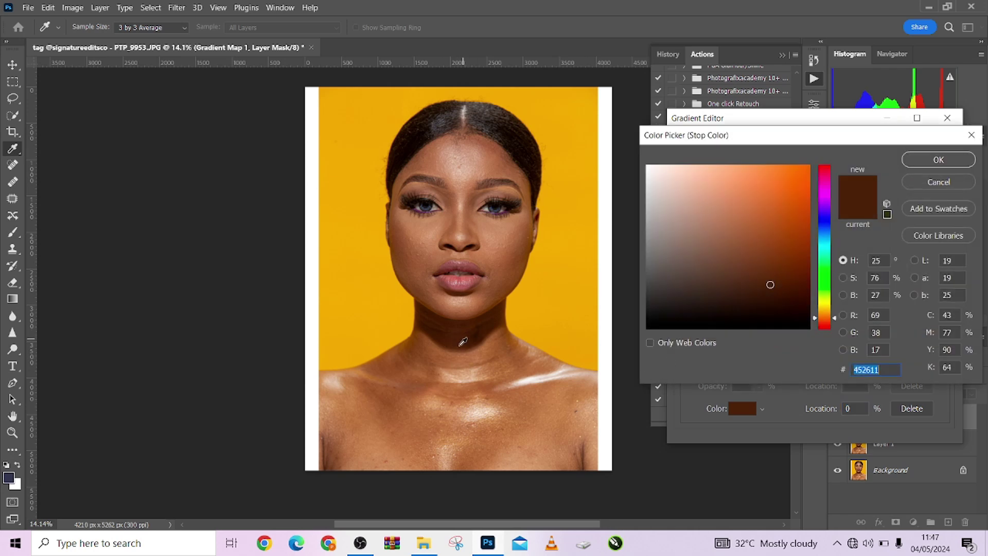
{"action": "left_click", "coordinate": [463, 330]}
{"action": "left_click", "coordinate": [463, 330]}
{"action": "left_click", "coordinate": [886, 296]}
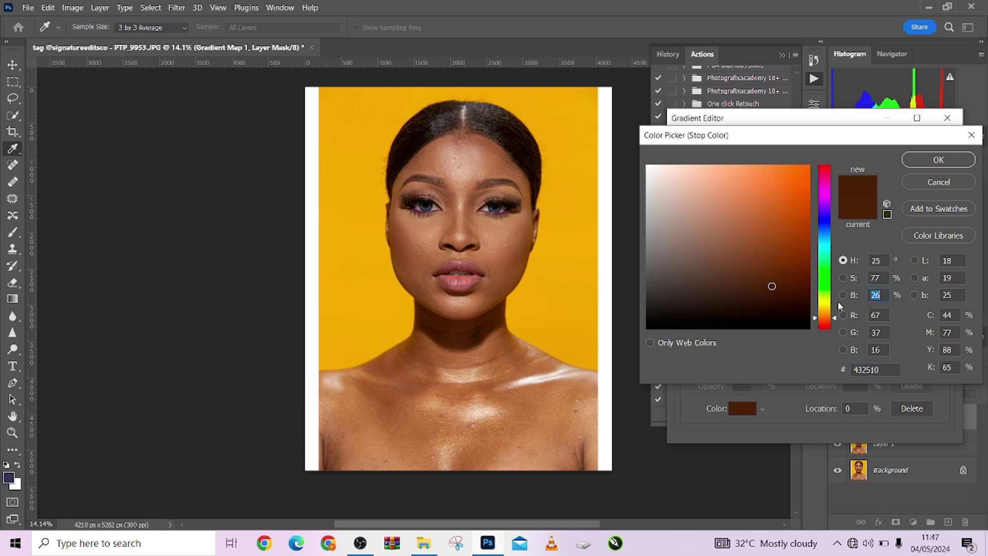
{"action": "left_click", "coordinate": [934, 160]}
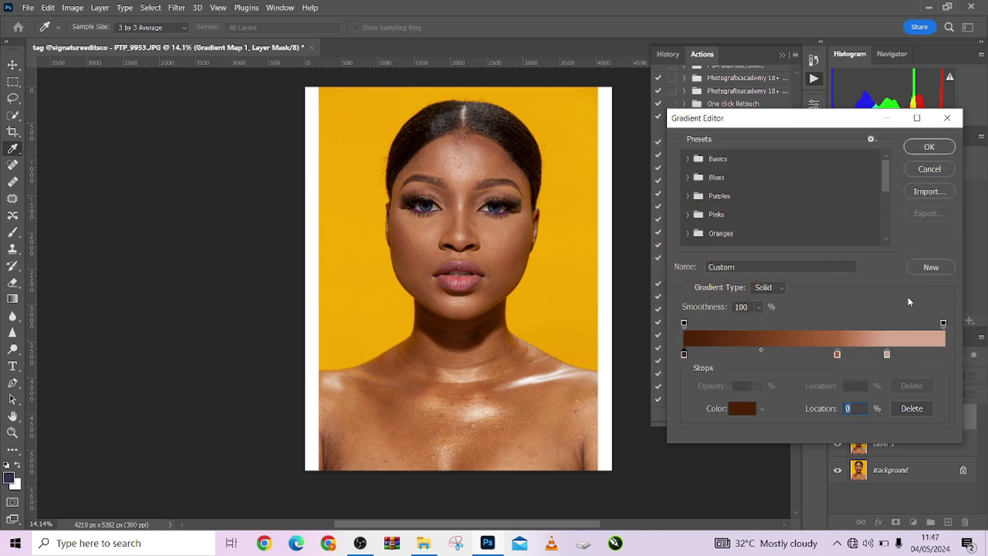
{"action": "type", "text": "26"}
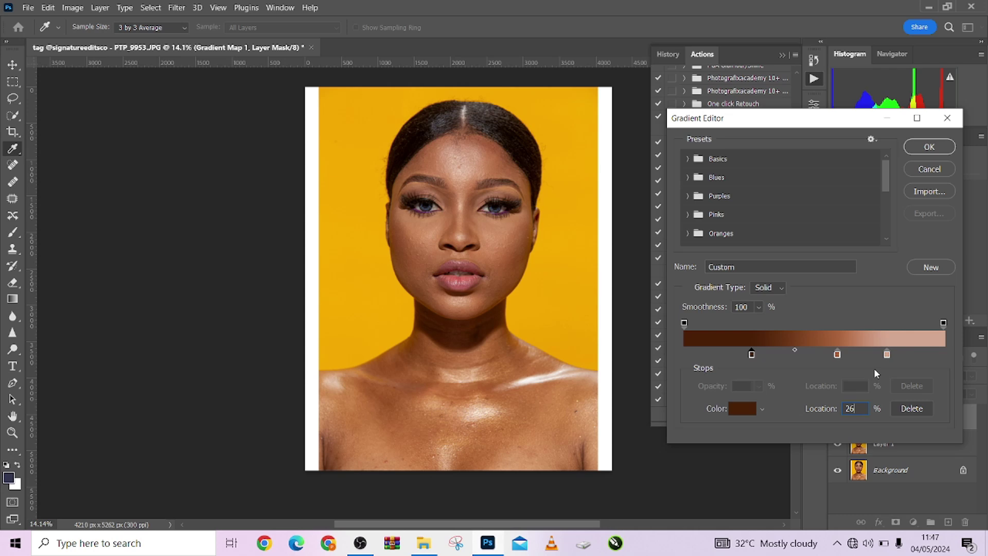
{"action": "left_click", "coordinate": [929, 147]}
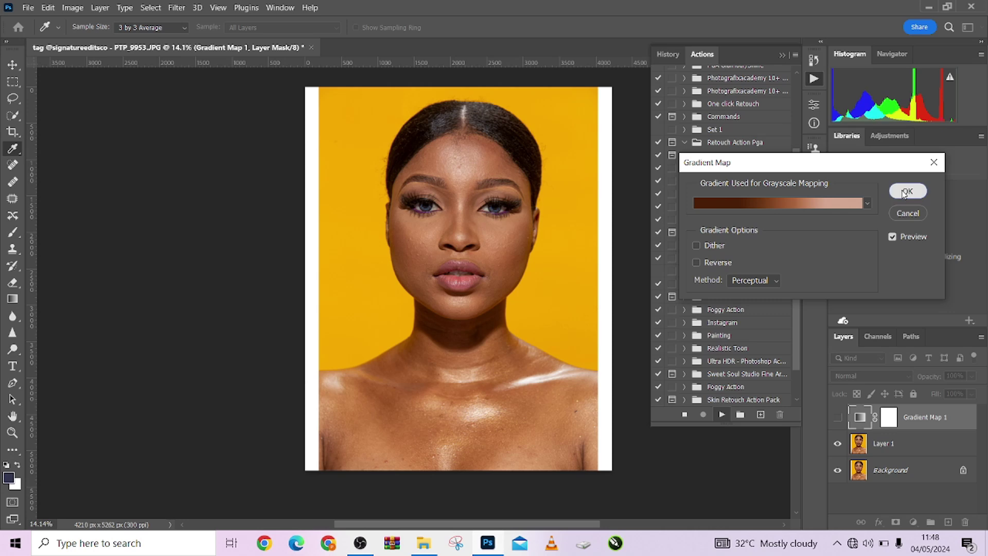
{"action": "left_click", "coordinate": [904, 190]}
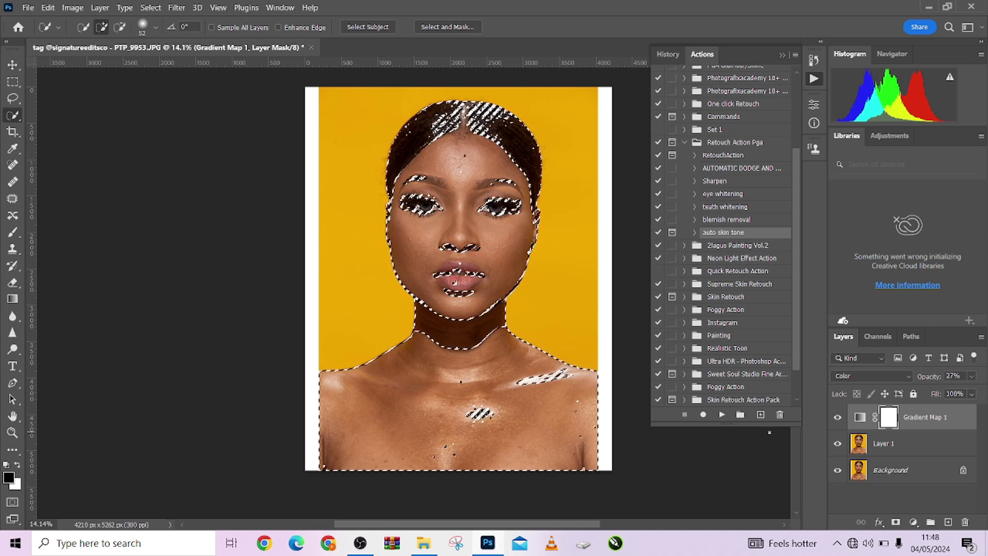
With Layer 1 active, subtract the hair and lips from the skin selection using the Quick Selection tool
{"action": "left_click", "coordinate": [915, 448]}
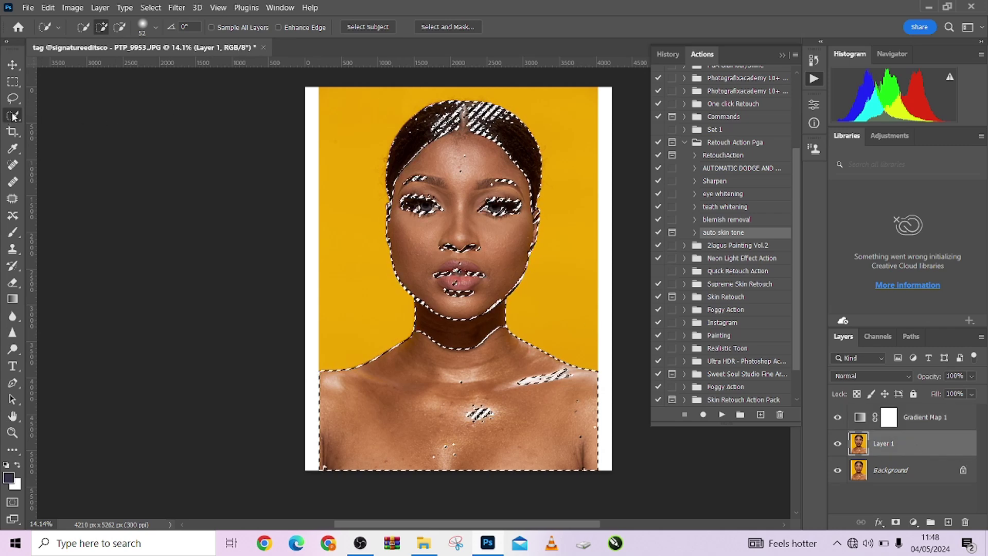
{"action": "right_click", "coordinate": [418, 127], "text": "alt"}
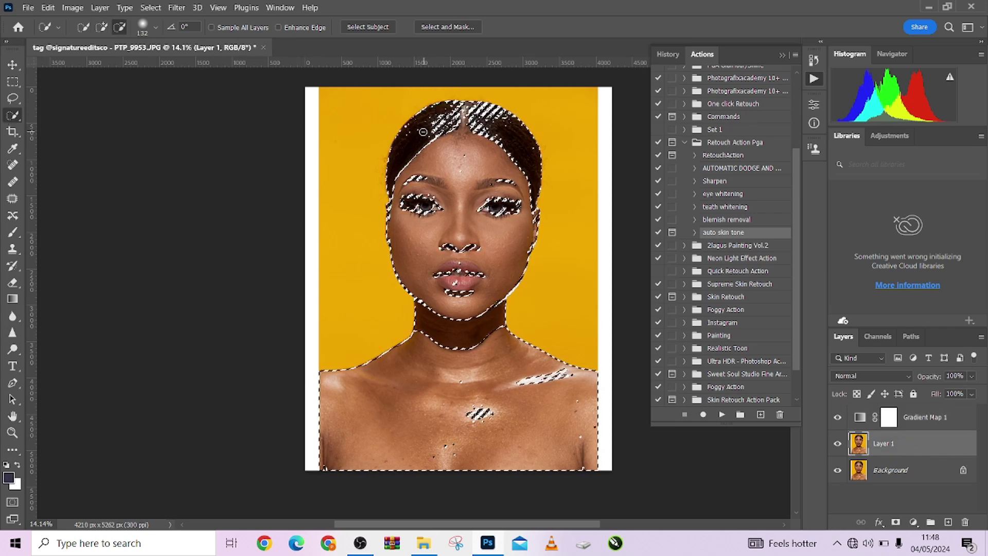
{"action": "left_click_drag", "start_coordinate": [478, 111], "coordinate": [489, 124]}
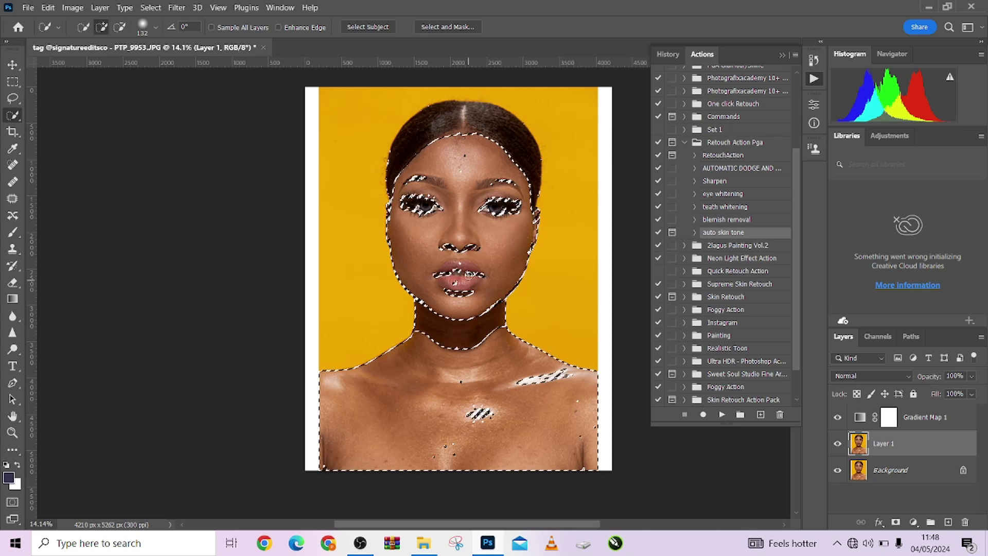
{"action": "key", "text": "alt"}
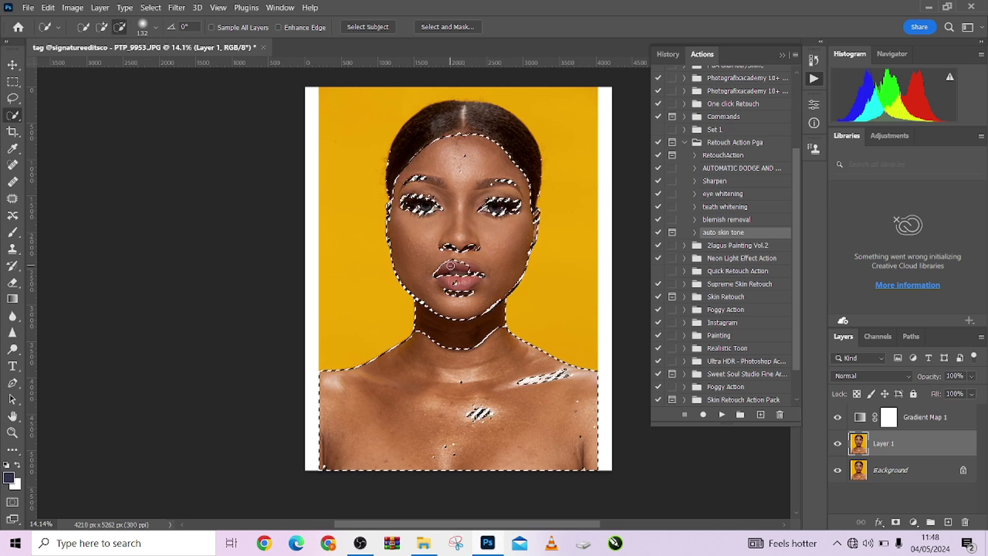
{"action": "left_click_drag", "start_coordinate": [464, 274], "coordinate": [466, 278]}
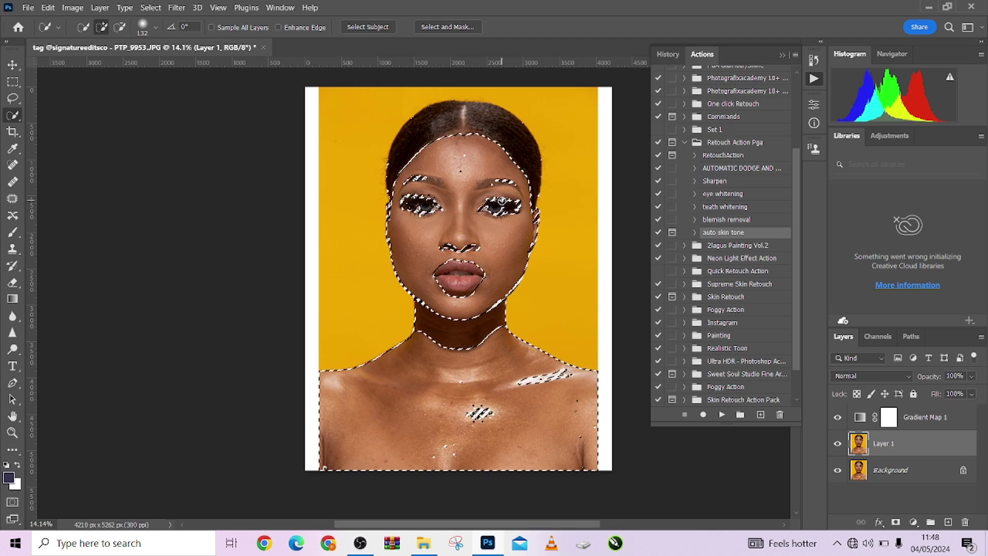
Try to subtract the eyes from the skin selection with the Quick Selection tool
{"action": "key", "text": "alt"}
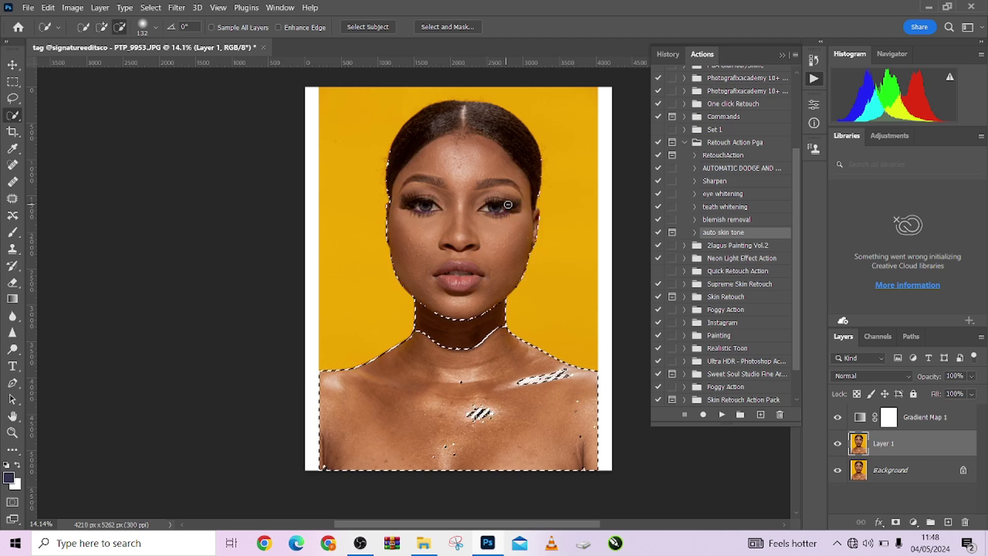
{"action": "left_click", "coordinate": [506, 206]}
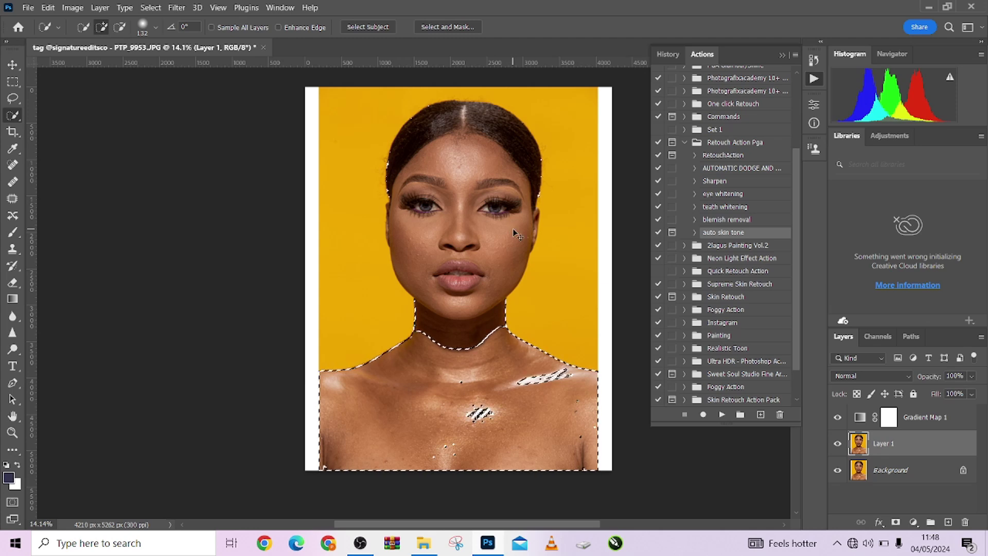
{"action": "left_click", "coordinate": [514, 230]}
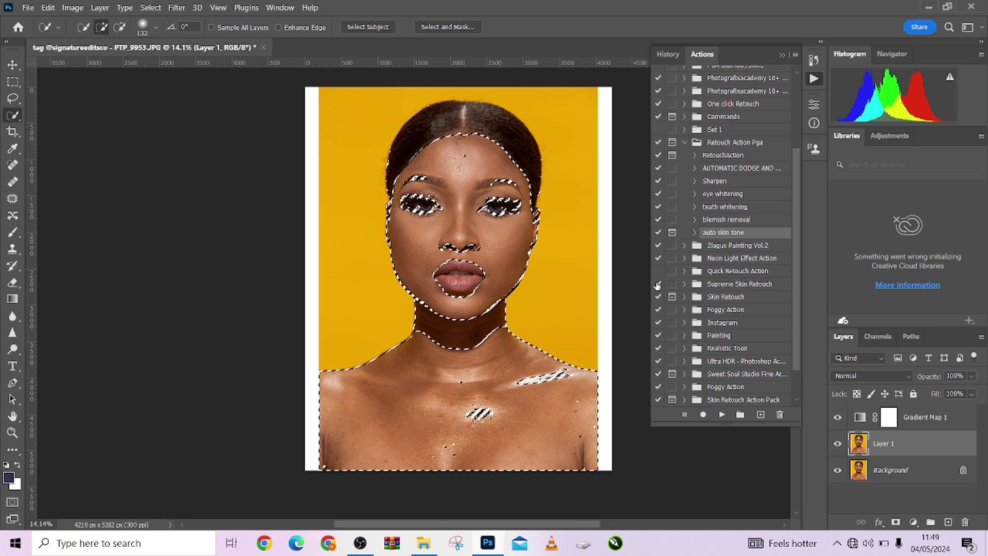
Replace the Gradient Map 1 mask with a skin mask made from the selection on Layer 1, and delete Layer 1
{"action": "left_click", "coordinate": [896, 521]}
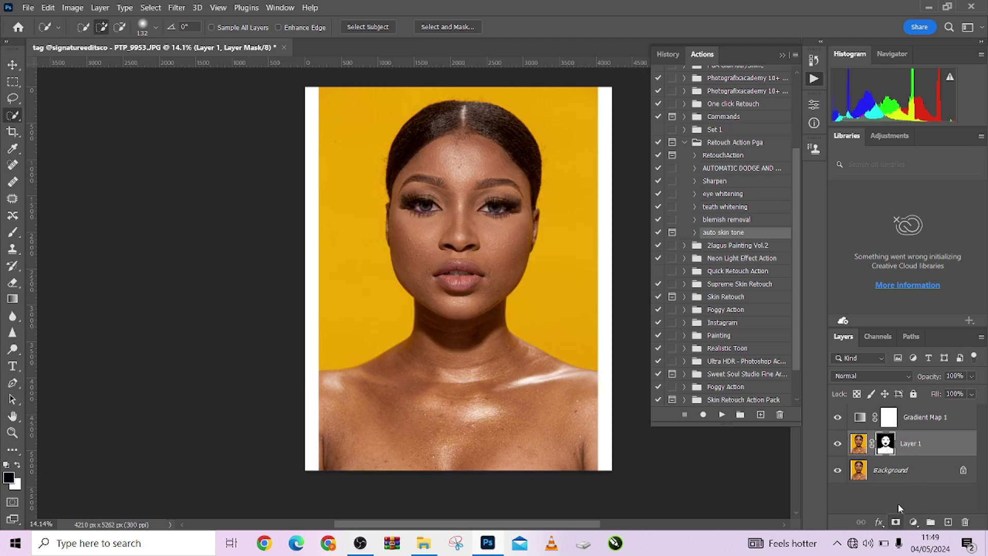
{"action": "left_click_drag", "start_coordinate": [885, 449], "coordinate": [888, 417]}
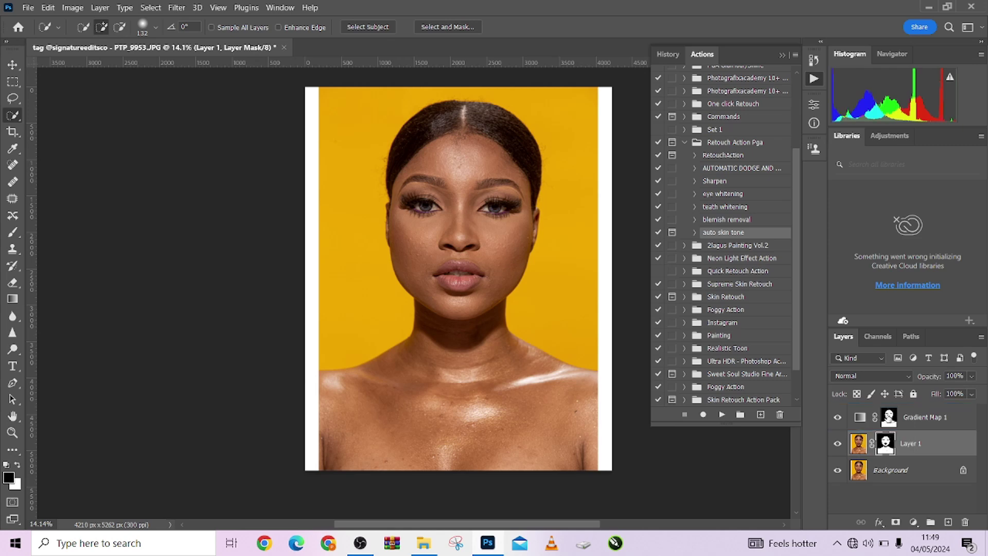
{"action": "left_click_drag", "start_coordinate": [942, 446], "coordinate": [965, 521]}
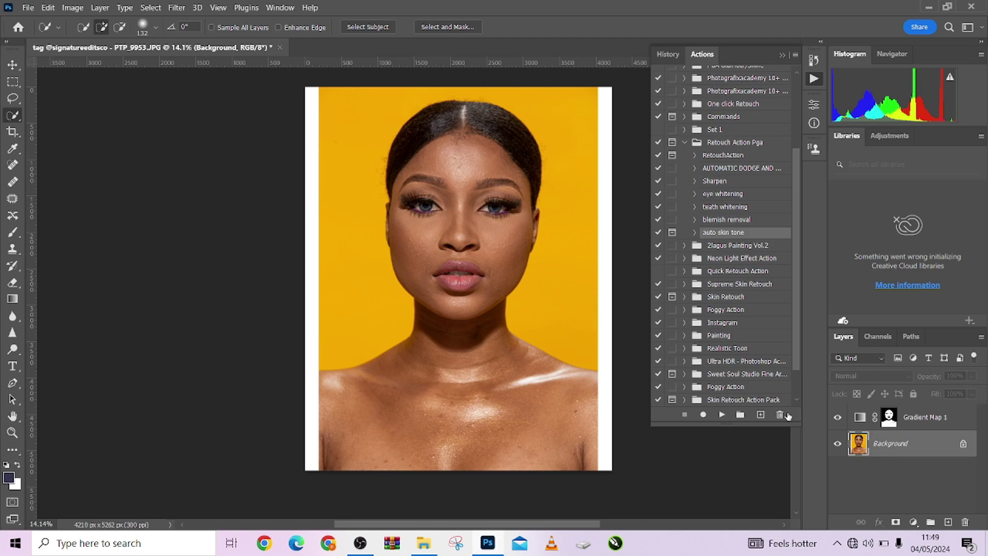
Raise the opacity of the Gradient Map 1 layer to 44%
{"action": "left_click", "coordinate": [957, 416]}
{"action": "scroll", "coordinate": [466, 324], "scroll_direction": "up", "scroll_amount": 2}
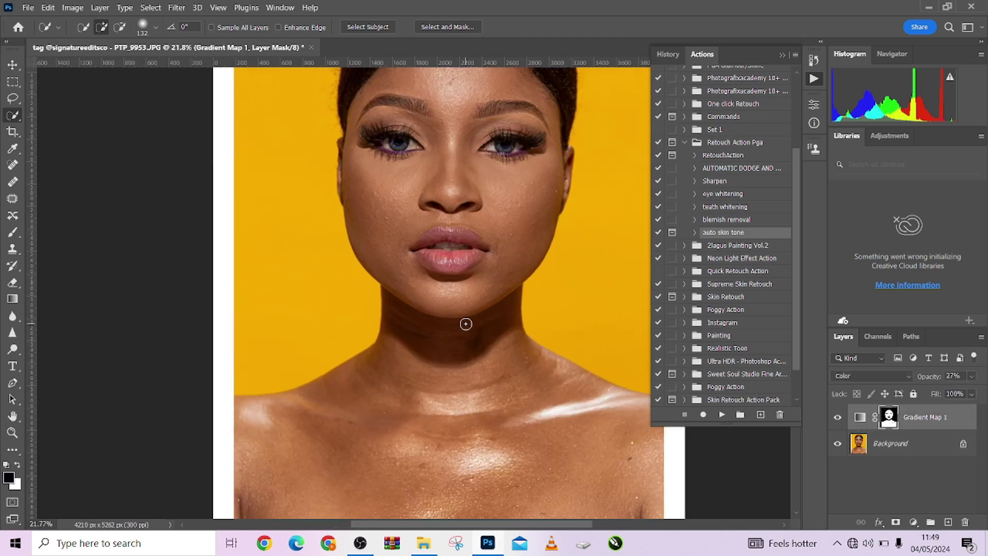
{"action": "scroll", "coordinate": [466, 324], "scroll_direction": "up", "scroll_amount": 1}
{"action": "scroll", "coordinate": [473, 361], "scroll_direction": "up", "scroll_amount": 1}
{"action": "scroll", "coordinate": [518, 279], "scroll_direction": "up", "scroll_amount": 1}
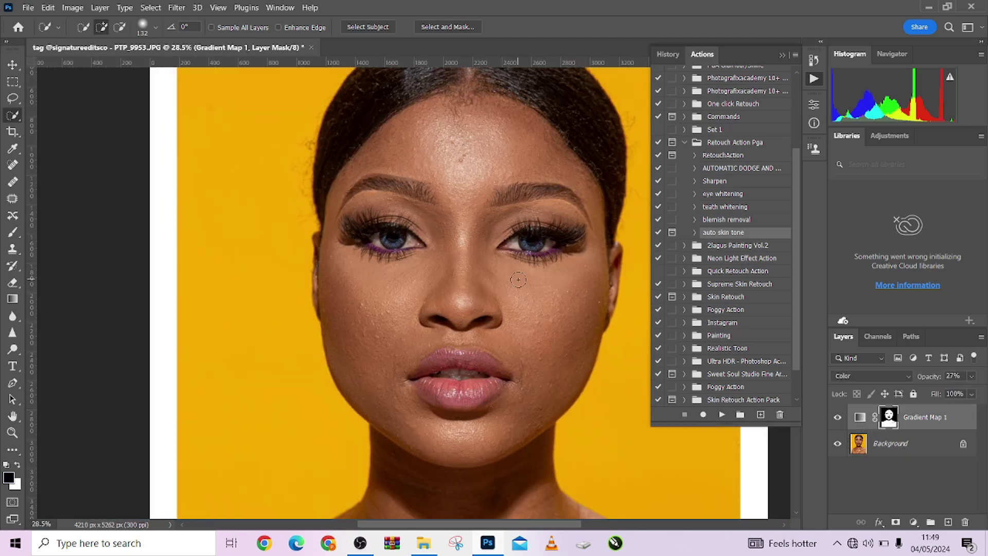
{"action": "scroll", "coordinate": [518, 280], "scroll_direction": "down", "scroll_amount": 4}
{"action": "left_click_drag", "start_coordinate": [926, 377], "coordinate": [936, 376]}
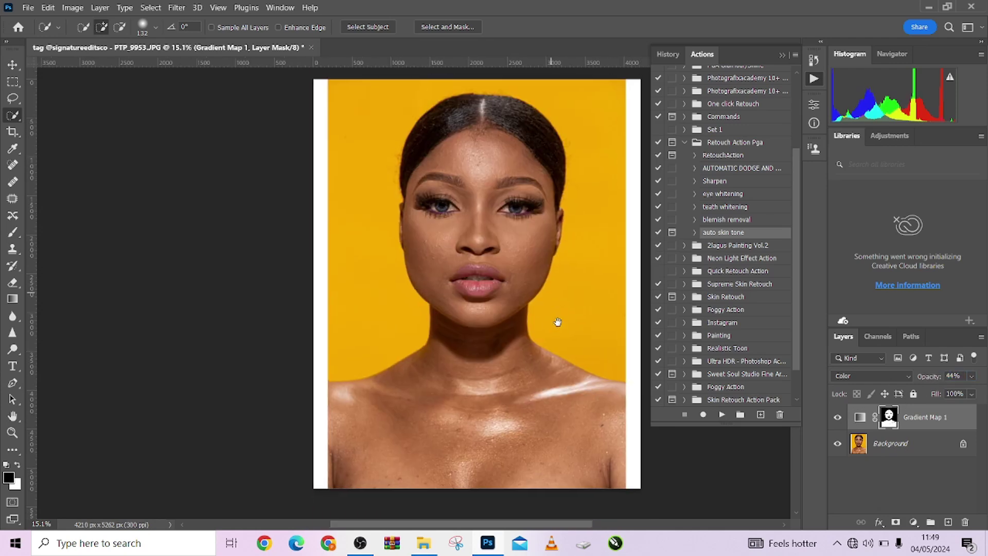
Compare the portrait with and without the Gradient Map 1 layer
{"action": "left_click", "coordinate": [837, 417]}
{"action": "left_click", "coordinate": [837, 417]}
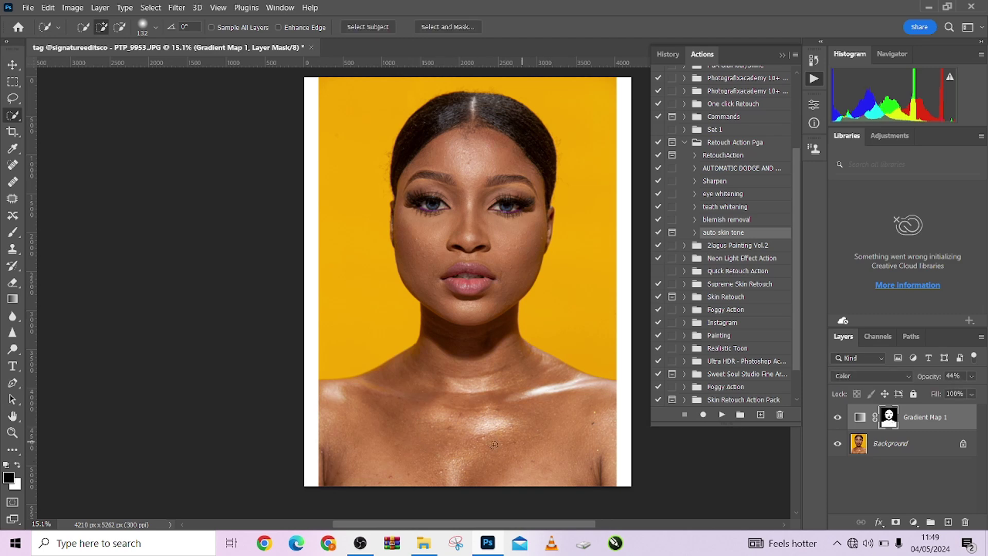
{"action": "left_click", "coordinate": [837, 418]}
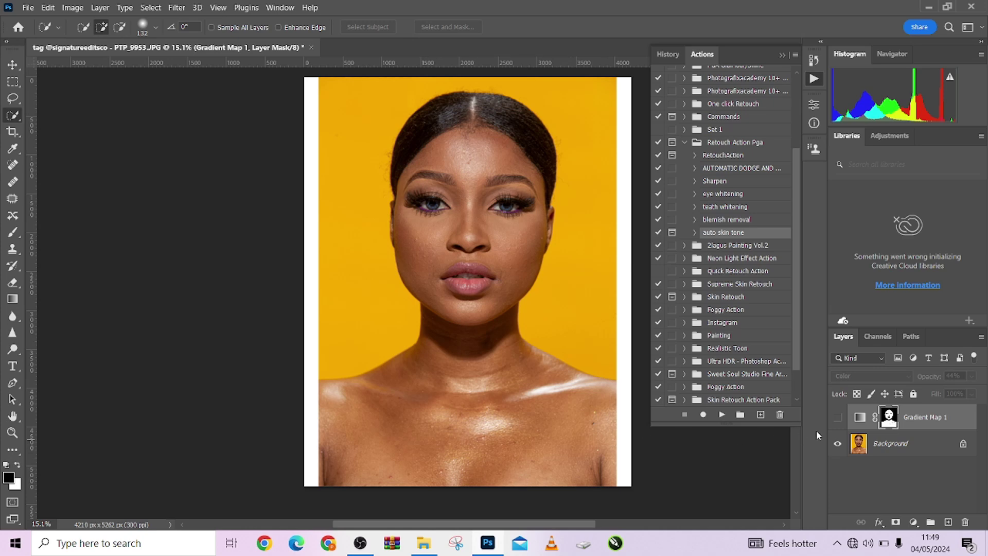
{"action": "left_click", "coordinate": [837, 417]}
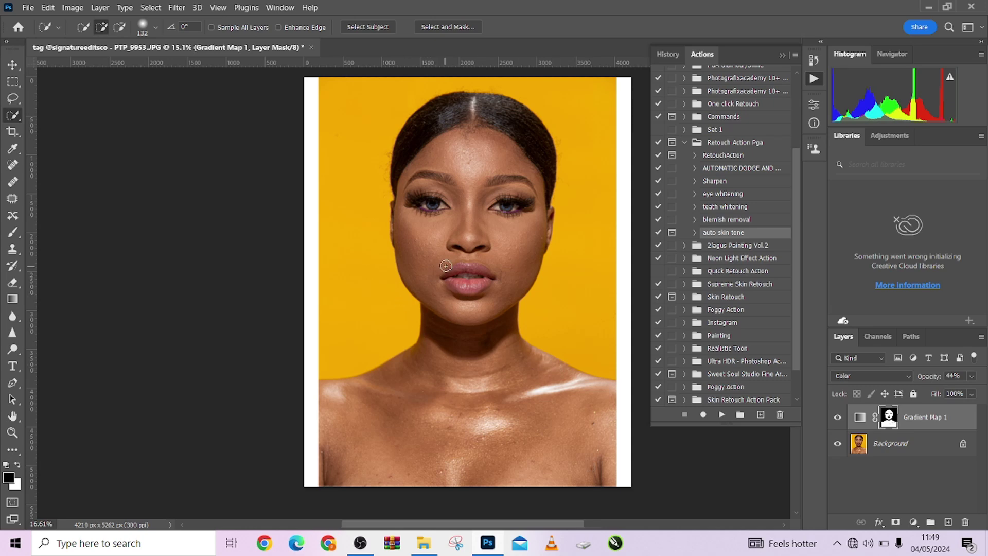
Paint both eyes out of the Gradient Map 1 mask using a black brush of 136 px
{"action": "scroll", "coordinate": [445, 266], "scroll_direction": "up", "scroll_amount": 4}
{"action": "left_click_drag", "start_coordinate": [512, 330], "coordinate": [509, 478]}
{"action": "scroll", "coordinate": [535, 288], "scroll_direction": "up", "scroll_amount": 4}
{"action": "key", "text": "b"}
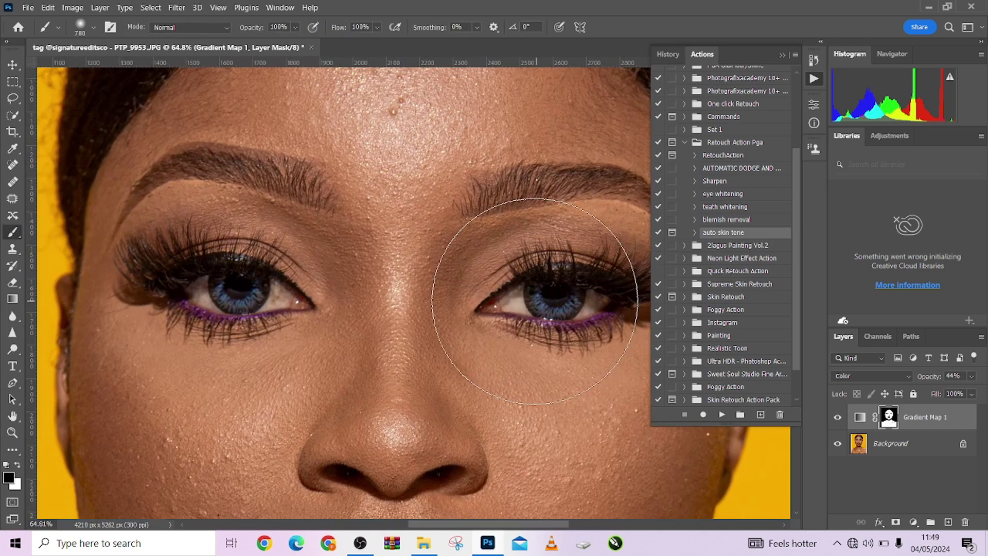
{"action": "mouse_move", "coordinate": [535, 301]}
{"action": "left_mouse_down"}
{"action": "mouse_move", "coordinate": [493, 301]}
{"action": "mouse_move", "coordinate": [524, 305]}
{"action": "mouse_move", "coordinate": [457, 281]}
{"action": "mouse_move", "coordinate": [478, 281]}
{"action": "mouse_move", "coordinate": [469, 265]}
{"action": "left_mouse_up"}
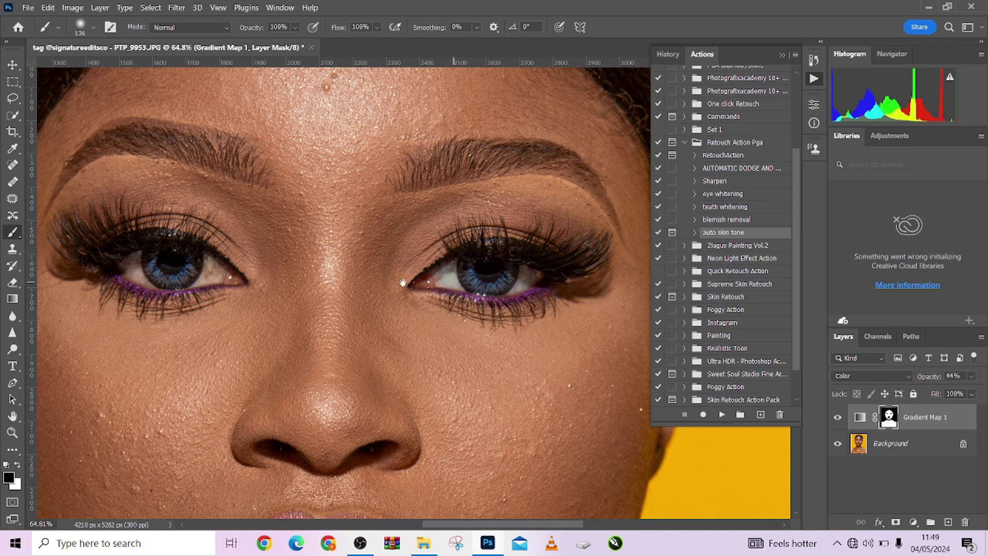
{"action": "left_click_drag", "start_coordinate": [430, 282], "coordinate": [457, 257]}
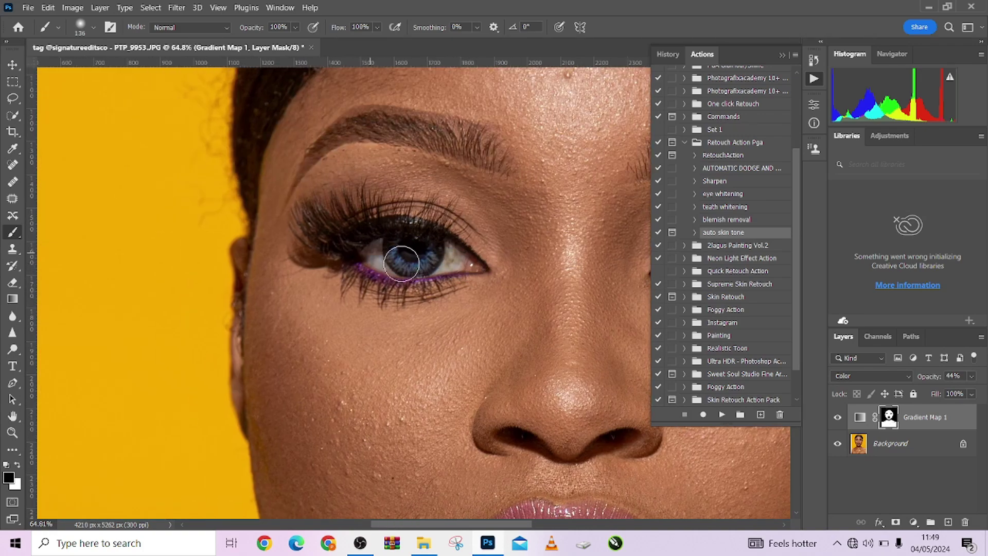
{"action": "scroll", "coordinate": [388, 264], "scroll_direction": "down", "scroll_amount": 5}
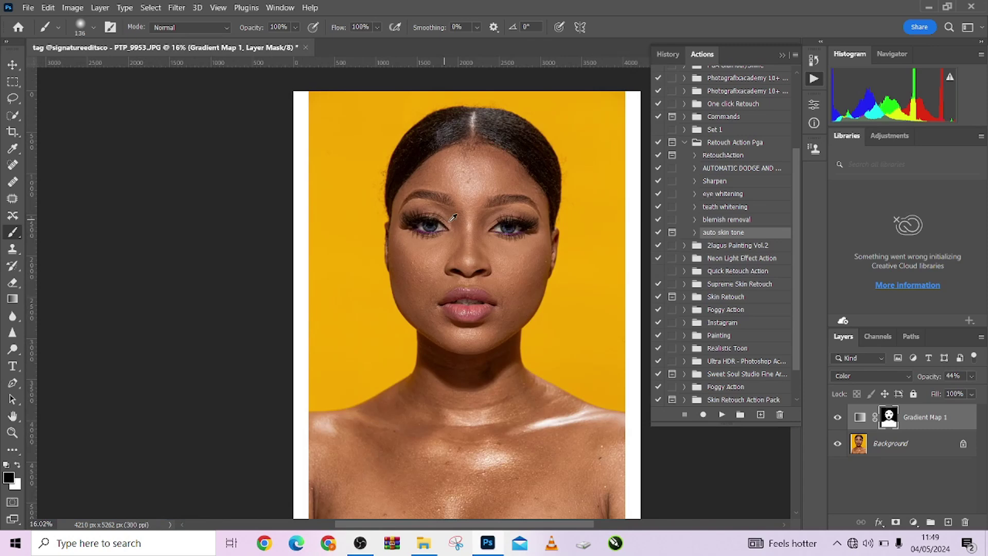
Flatten the image so the gradient map is merged into the Background layer
{"action": "right_click", "coordinate": [927, 441]}
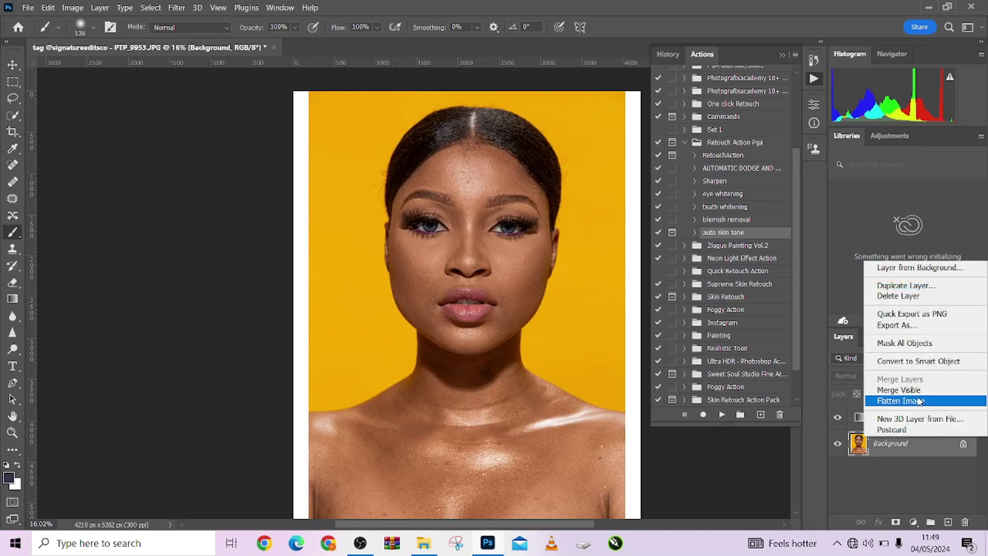
{"action": "left_click", "coordinate": [919, 401]}
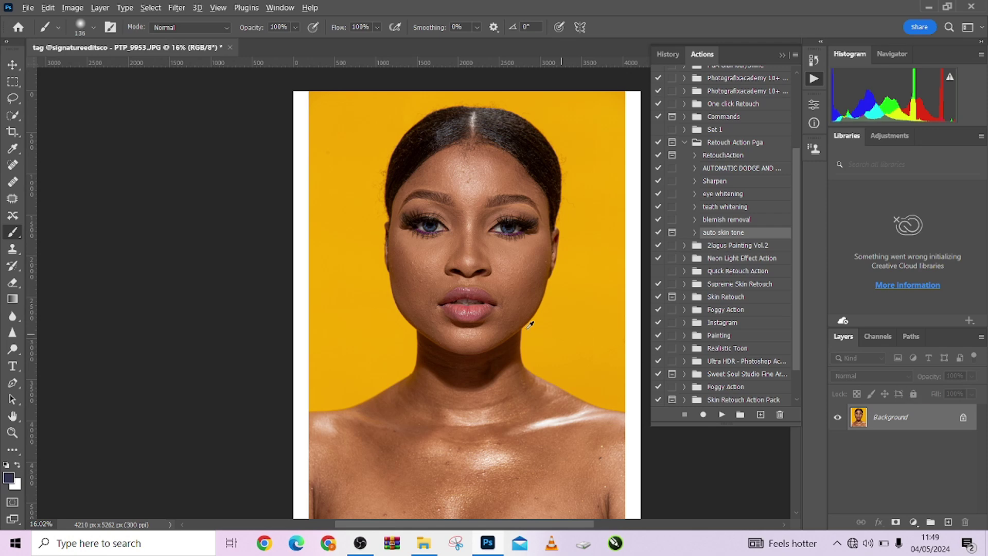
{"action": "scroll", "coordinate": [540, 326], "scroll_direction": "down", "scroll_amount": 1}
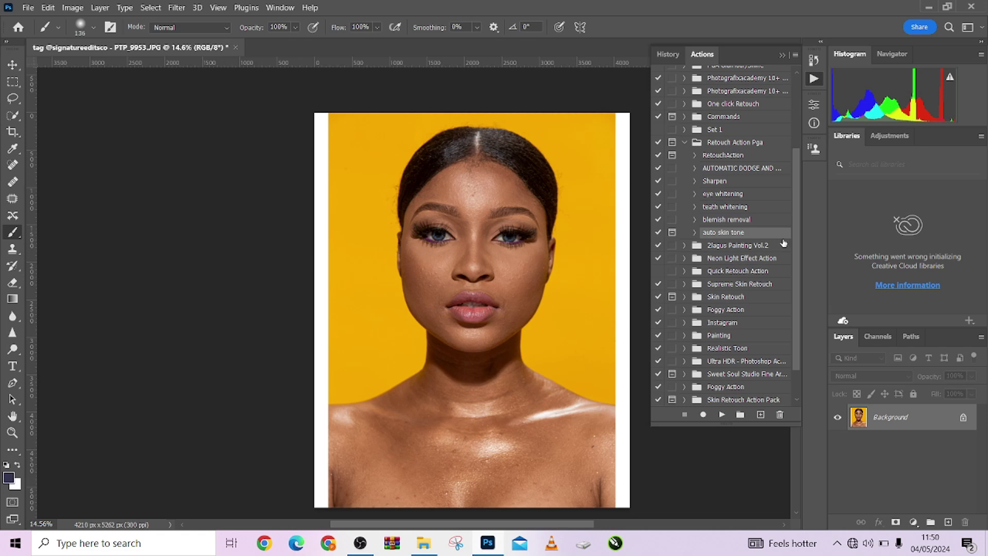
Run the RetouchAction action on the portrait with a Median radius of 3 pixels
{"action": "left_click", "coordinate": [725, 156]}
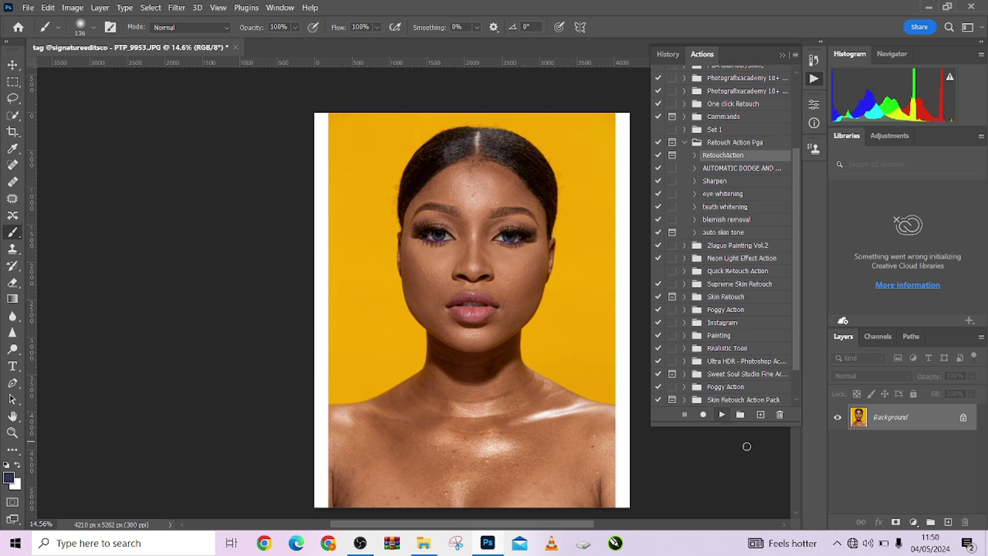
{"action": "left_click", "coordinate": [721, 415]}
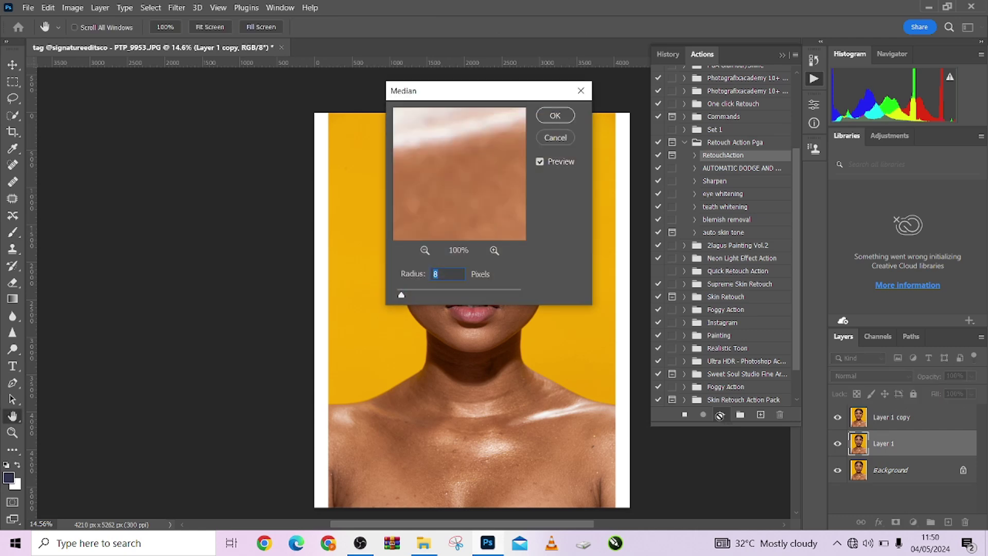
{"action": "left_click_drag", "start_coordinate": [524, 93], "coordinate": [281, 115]}
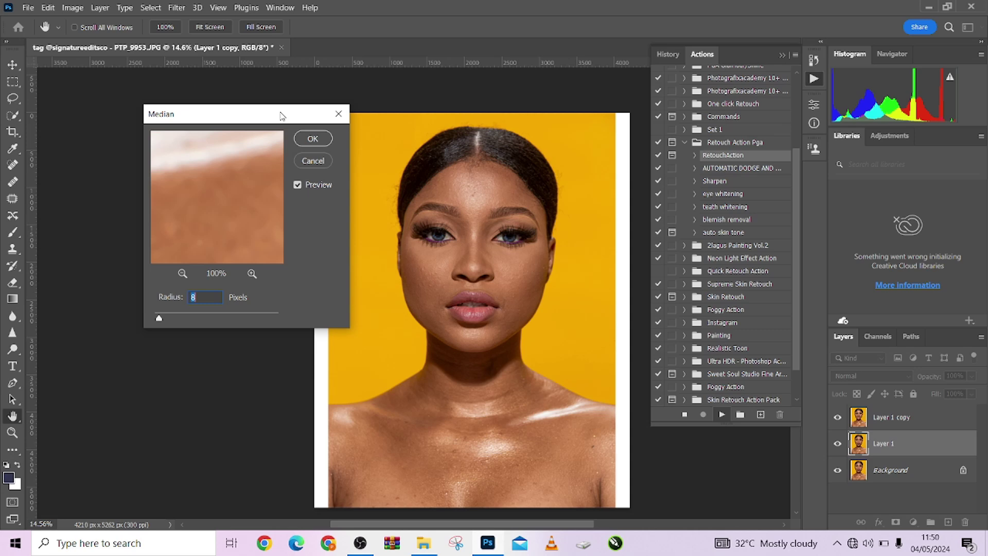
{"action": "type", "text": "3"}
{"action": "left_click", "coordinate": [313, 138]}
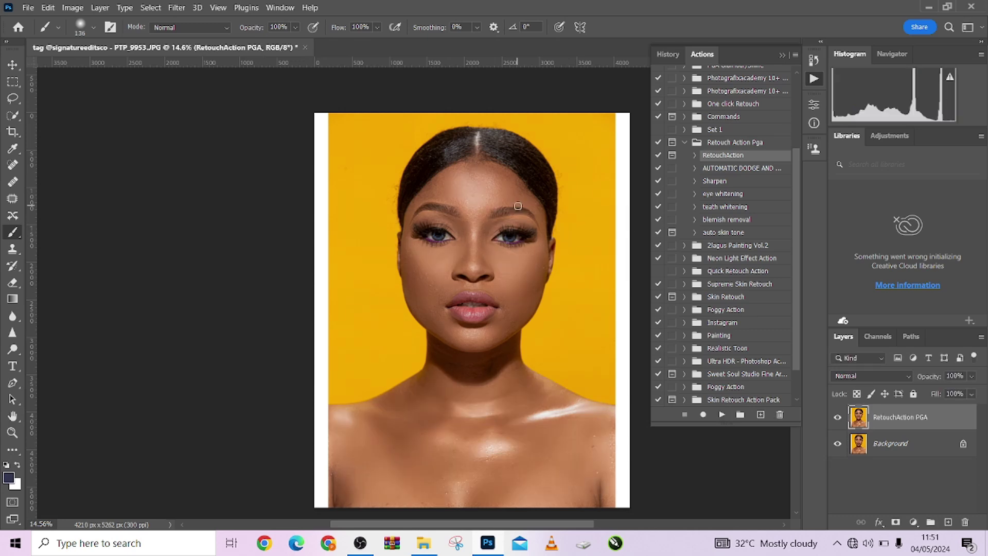
Examine the smoothed skin on the face, neck and chest up close
{"action": "scroll", "coordinate": [492, 291], "scroll_direction": "up", "scroll_amount": 5}
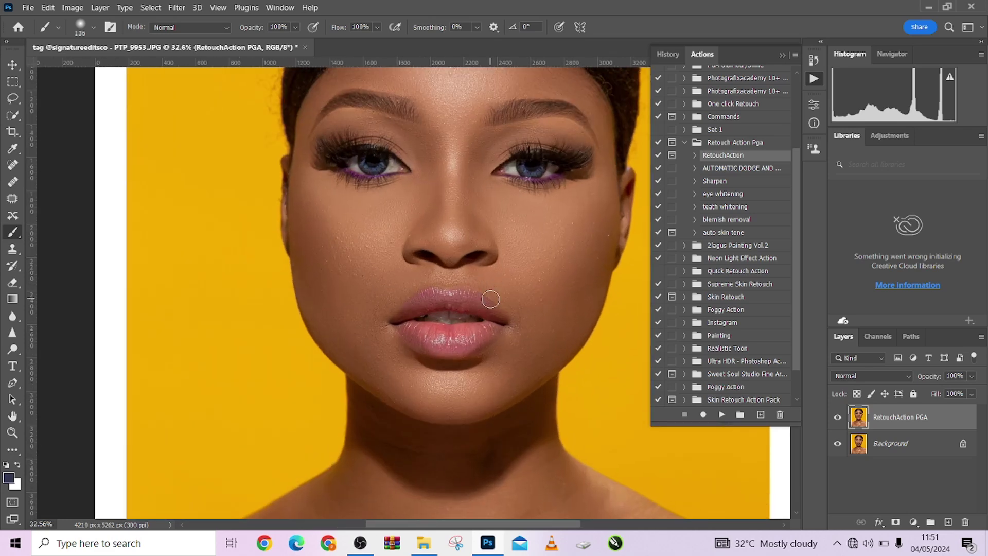
{"action": "scroll", "coordinate": [456, 366], "scroll_direction": "down", "scroll_amount": 3}
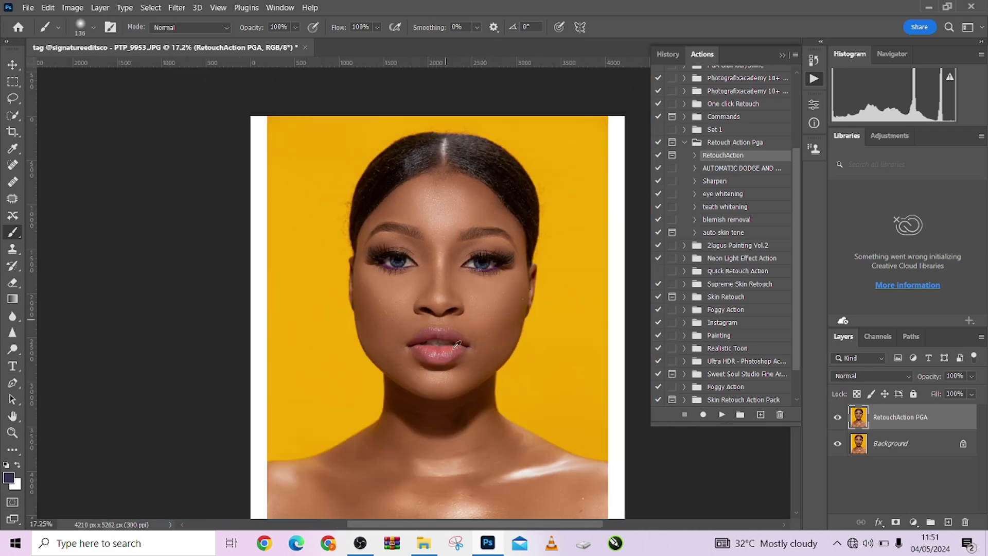
{"action": "scroll", "coordinate": [458, 320], "scroll_direction": "down", "scroll_amount": 2}
{"action": "scroll", "coordinate": [457, 321], "scroll_direction": "up", "scroll_amount": 3}
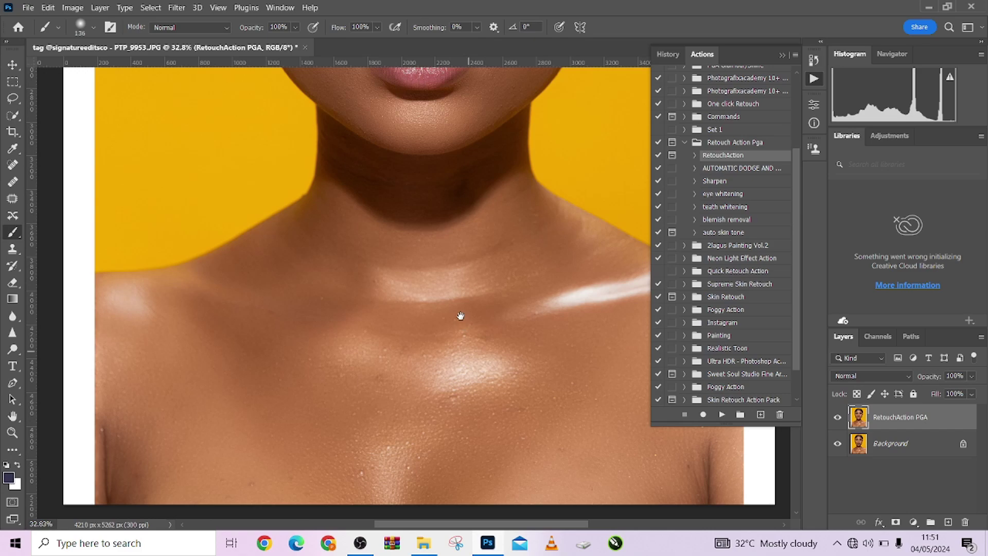
{"action": "scroll", "coordinate": [445, 370], "scroll_direction": "up", "scroll_amount": 3}
{"action": "scroll", "coordinate": [426, 392], "scroll_direction": "down", "scroll_amount": 5}
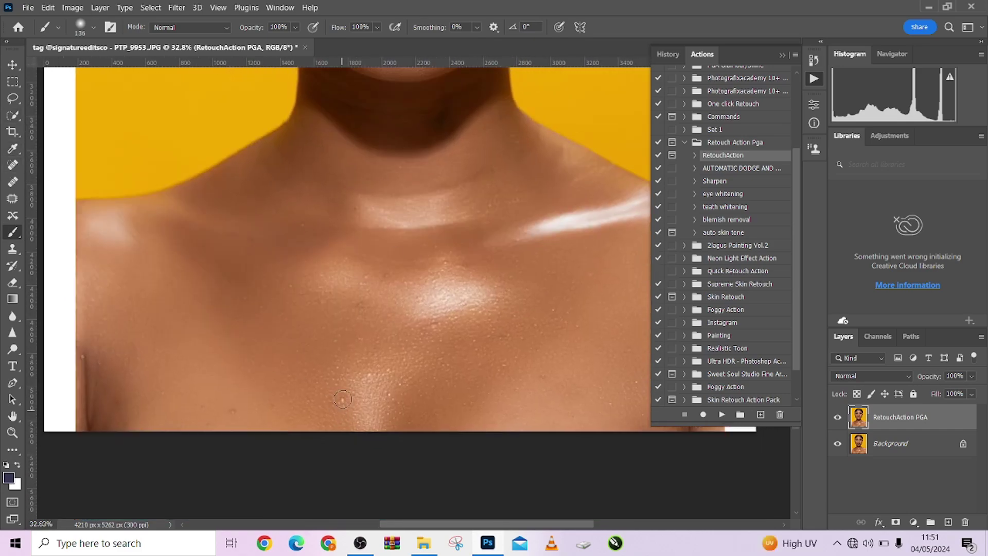
{"action": "scroll", "coordinate": [366, 231], "scroll_direction": "up", "scroll_amount": 8}
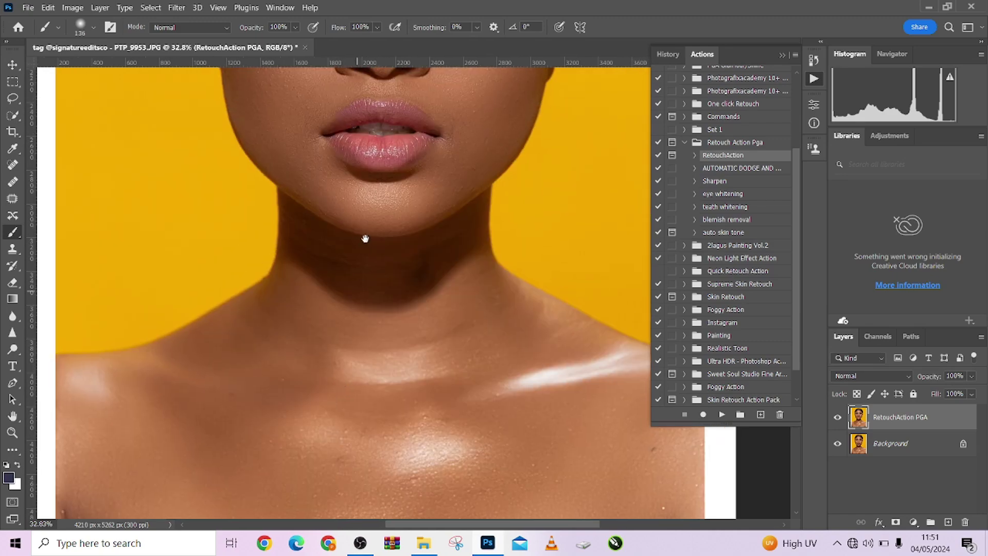
Compare the skin in close-up with and without the RetouchAction PGA layer
{"action": "left_click", "coordinate": [838, 417]}
{"action": "left_click", "coordinate": [838, 418]}
{"action": "left_click", "coordinate": [837, 417]}
{"action": "left_click", "coordinate": [837, 417]}
{"action": "left_click", "coordinate": [838, 418]}
{"action": "left_click", "coordinate": [837, 417]}
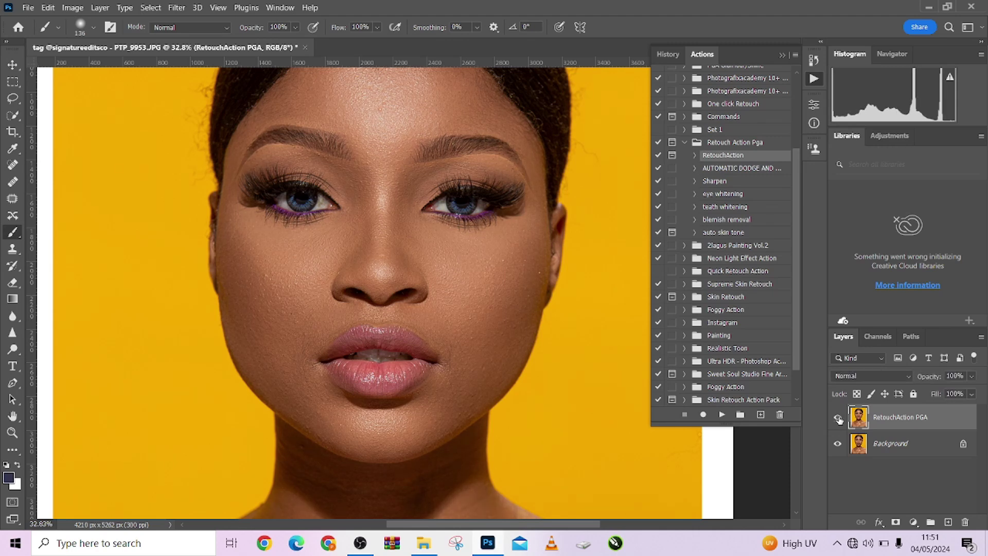
{"action": "left_click", "coordinate": [837, 418]}
{"action": "left_click", "coordinate": [838, 417]}
{"action": "left_click", "coordinate": [838, 418]}
{"action": "left_click", "coordinate": [838, 418]}
{"action": "scroll", "coordinate": [406, 288], "scroll_direction": "down", "scroll_amount": 3}
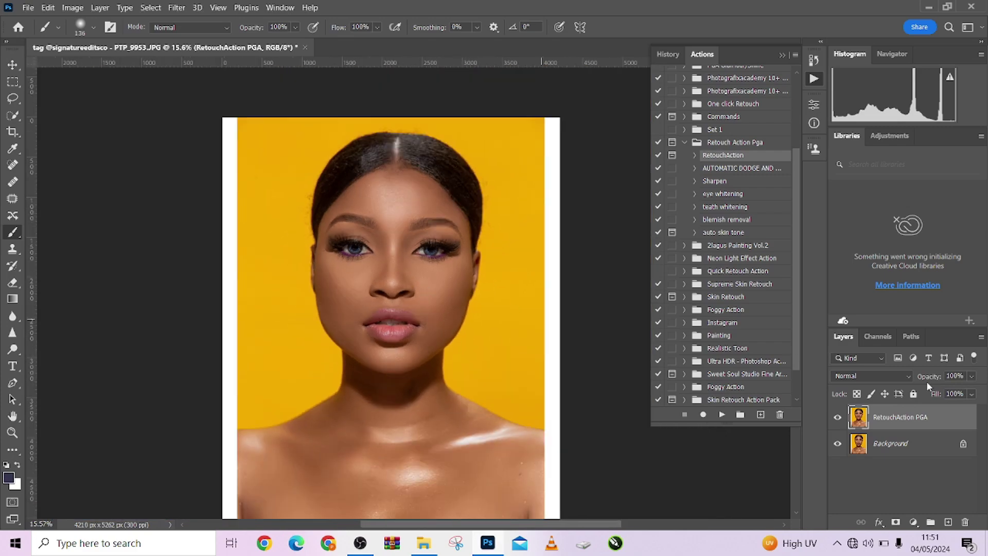
Check the RetouchAction PGA layer's effect on the whole portrait and around the eyes and cheeks by toggling its visibility
{"action": "left_click", "coordinate": [837, 420]}
{"action": "left_click", "coordinate": [837, 419]}
{"action": "left_click", "coordinate": [837, 420]}
{"action": "left_click", "coordinate": [837, 419]}
{"action": "scroll", "coordinate": [385, 175], "scroll_direction": "down", "scroll_amount": 1}
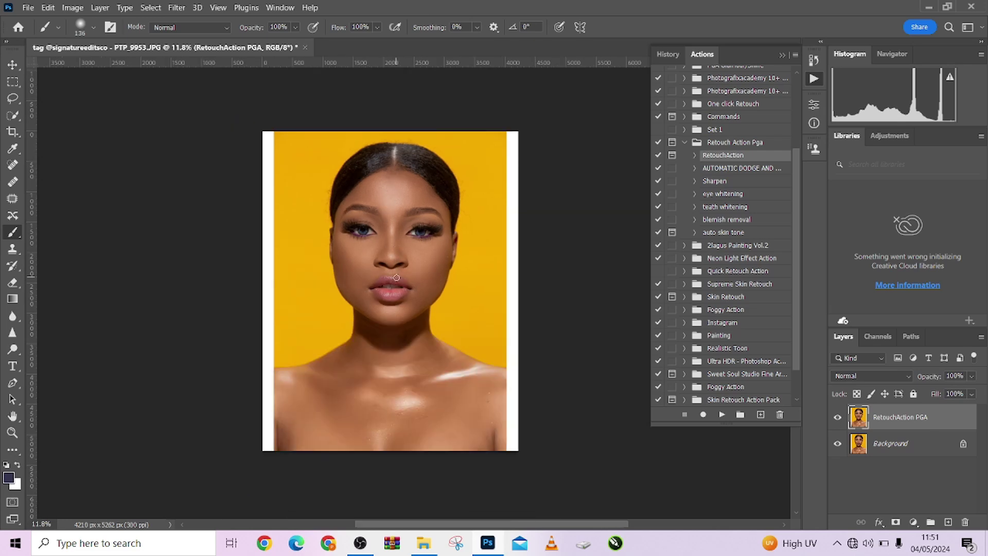
{"action": "left_click", "coordinate": [837, 417]}
{"action": "left_click", "coordinate": [837, 418]}
{"action": "scroll", "coordinate": [381, 270], "scroll_direction": "up", "scroll_amount": 3}
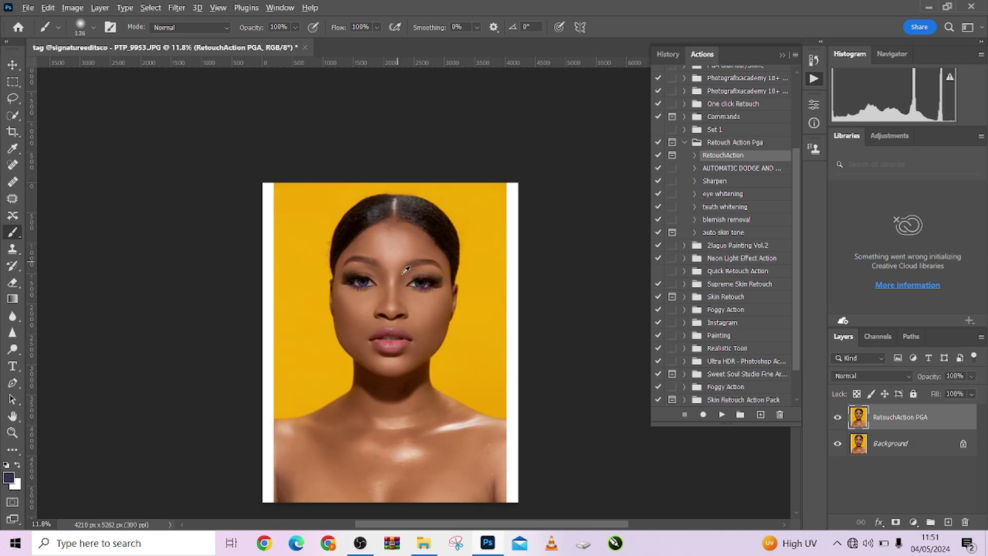
{"action": "scroll", "coordinate": [417, 304], "scroll_direction": "up", "scroll_amount": 2}
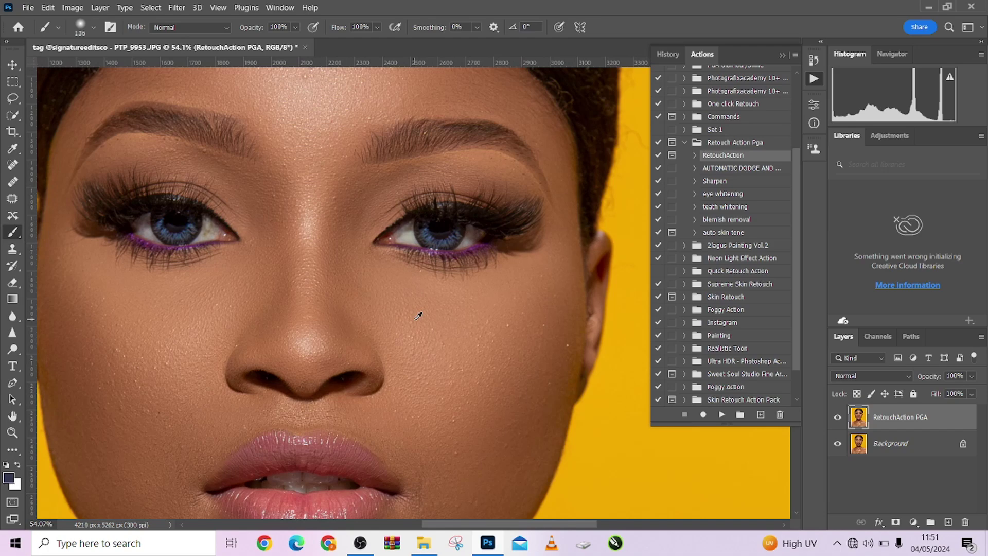
{"action": "left_click", "coordinate": [837, 417]}
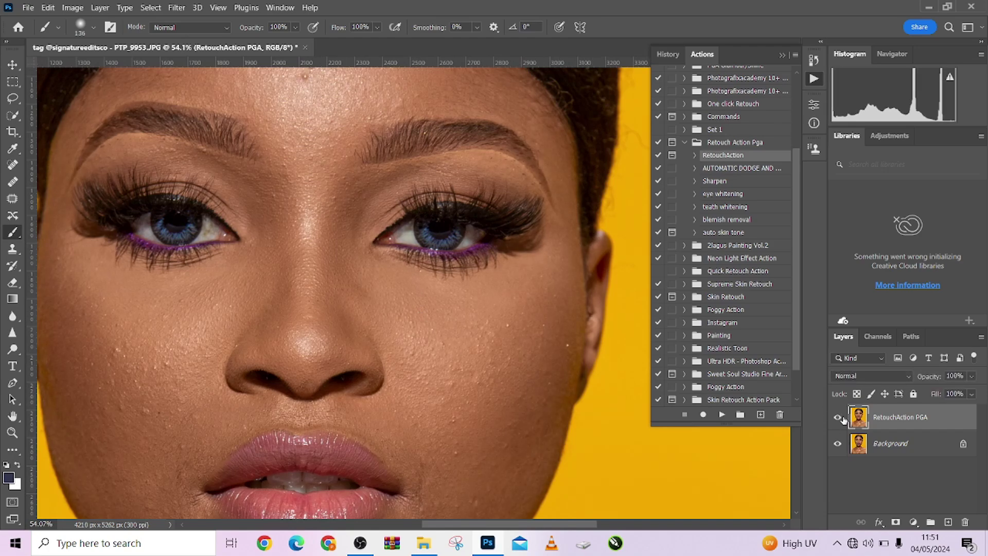
{"action": "scroll", "coordinate": [485, 238], "scroll_direction": "down", "scroll_amount": 3}
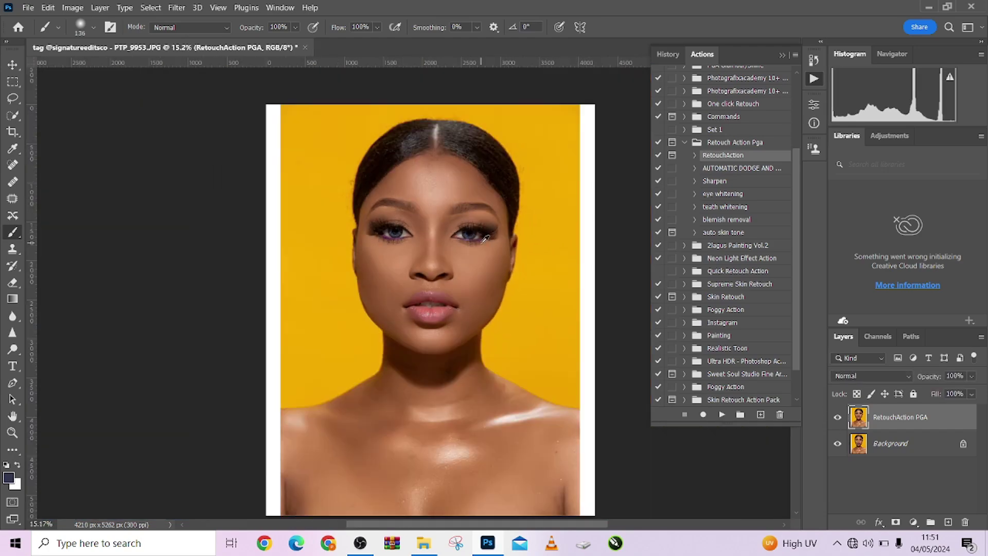
{"action": "scroll", "coordinate": [452, 304], "scroll_direction": "down", "scroll_amount": 1}
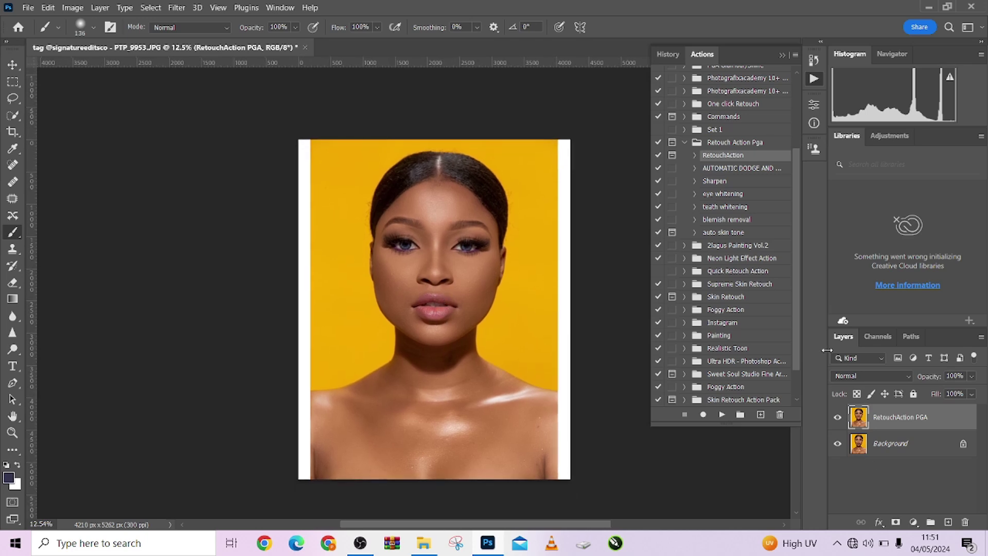
Flatten the retouched image and run the automatic dodge and burn action from the Retouch Action Pga set
{"action": "right_click", "coordinate": [898, 441]}
{"action": "left_click", "coordinate": [881, 399]}
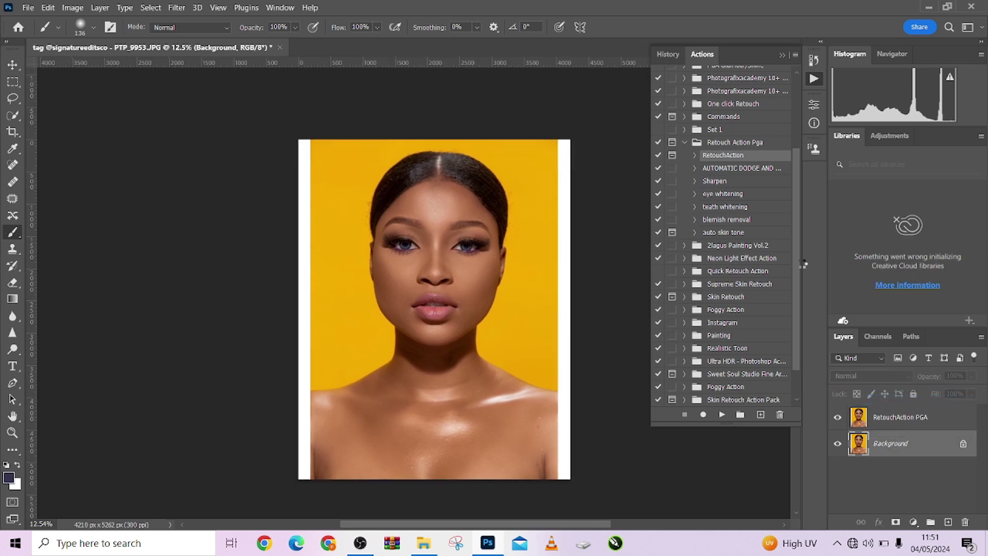
{"action": "left_click", "coordinate": [716, 169]}
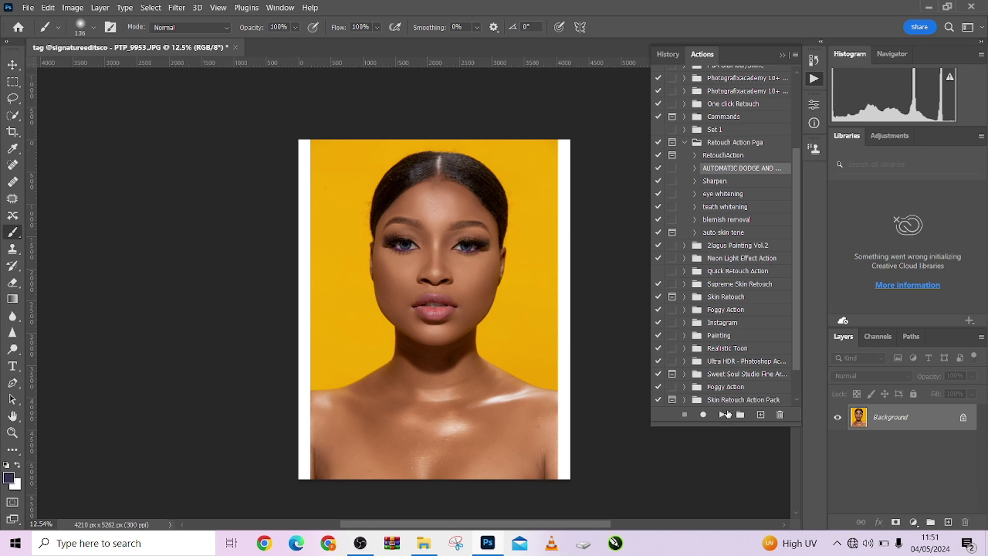
{"action": "left_click", "coordinate": [723, 414]}
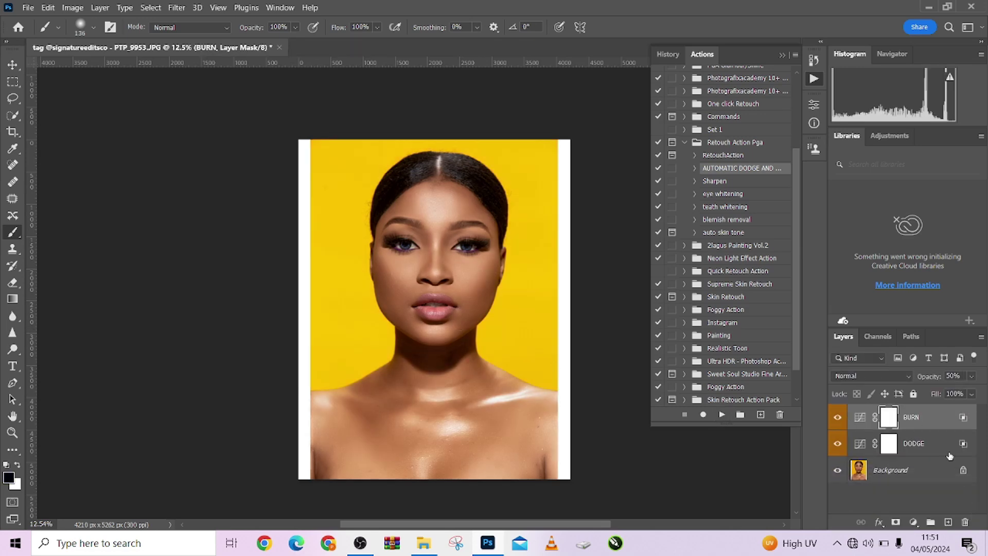
Group the BURN and DODGE layers, and hide the group after comparing the portrait with and without it
{"action": "left_click", "coordinate": [936, 443], "text": "shift"}
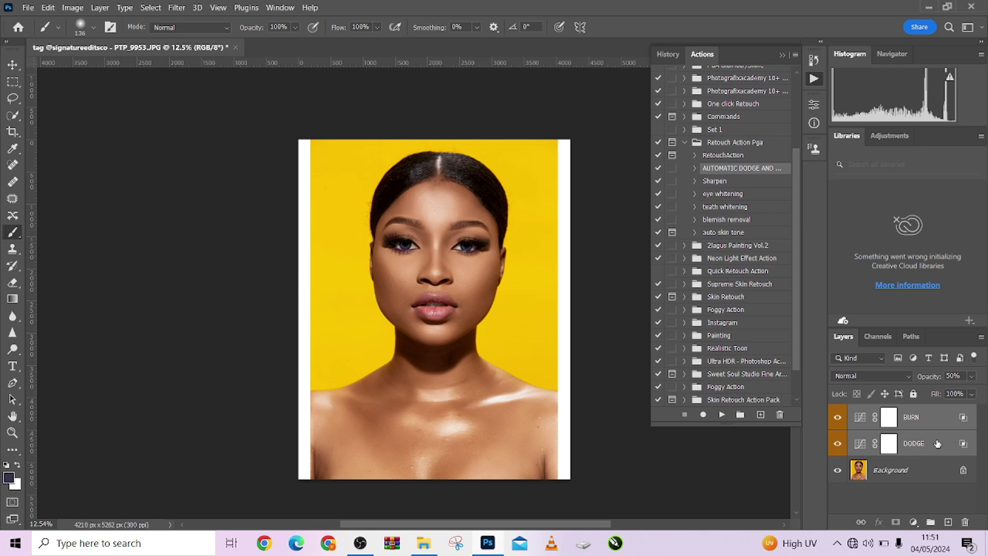
{"action": "key", "text": "ctrl+g"}
{"action": "left_click", "coordinate": [836, 413]}
{"action": "left_click", "coordinate": [836, 413]}
{"action": "left_click", "coordinate": [835, 413]}
{"action": "left_click", "coordinate": [835, 413]}
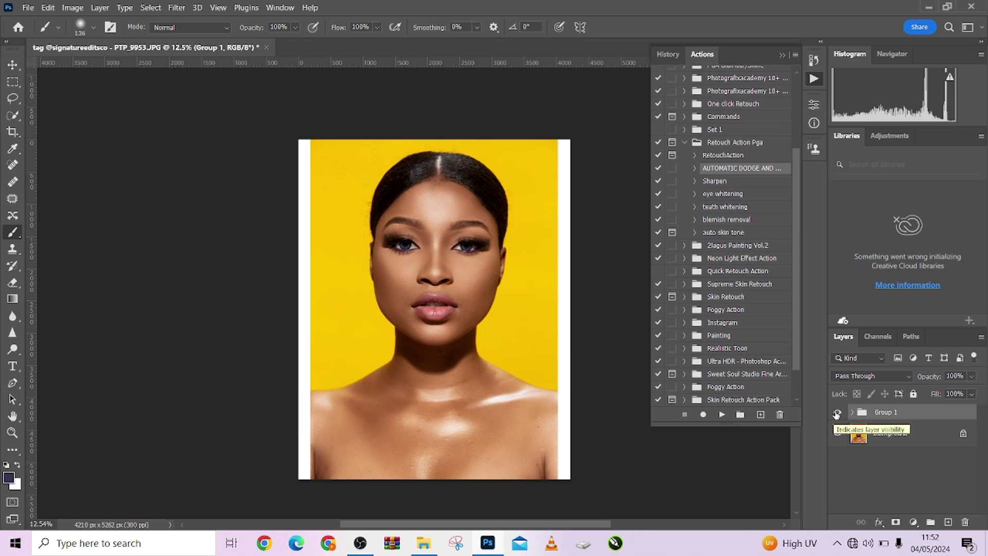
{"action": "left_click", "coordinate": [836, 413]}
{"action": "left_click_drag", "start_coordinate": [897, 436], "coordinate": [947, 522]}
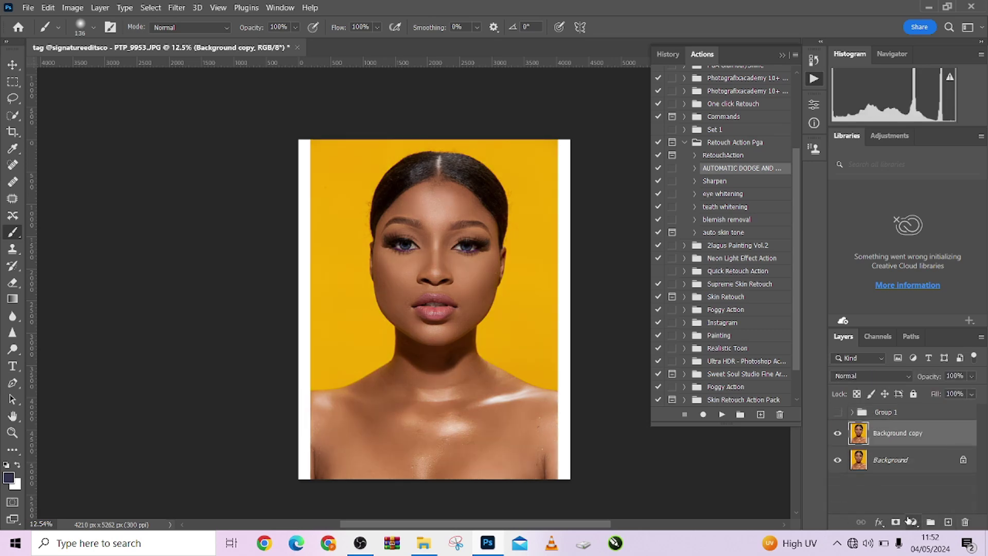
{"action": "left_click", "coordinate": [896, 522]}
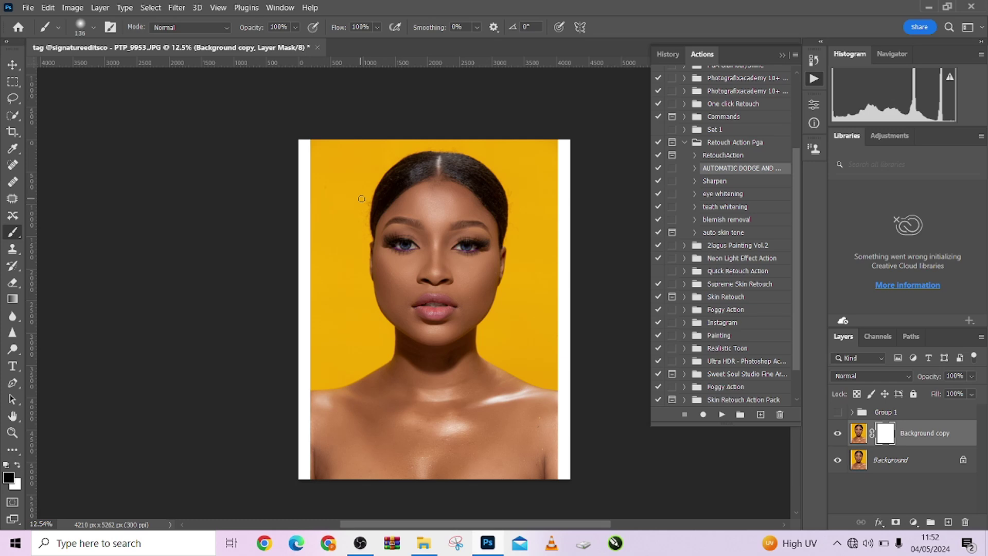
{"action": "left_click", "coordinate": [11, 115]}
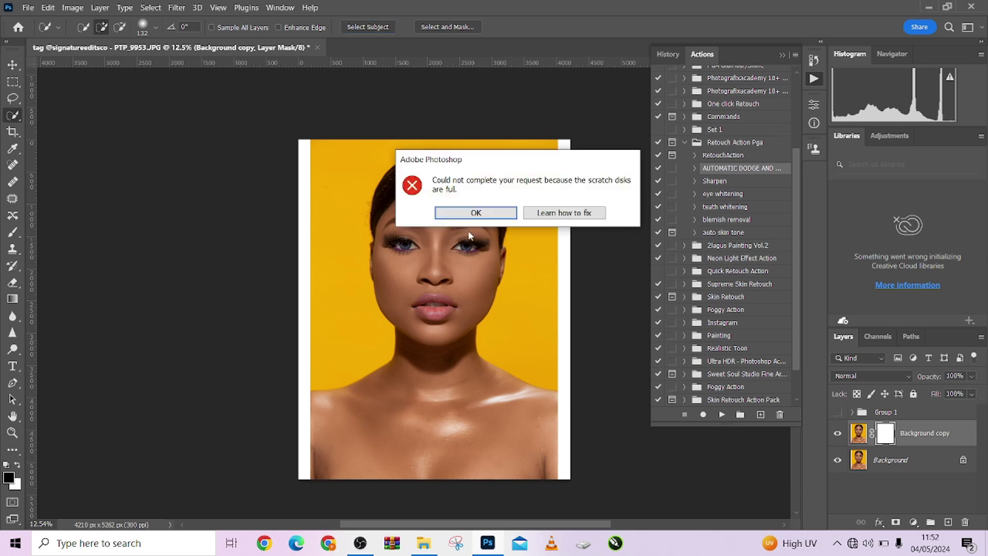
{"action": "left_click", "coordinate": [477, 209]}
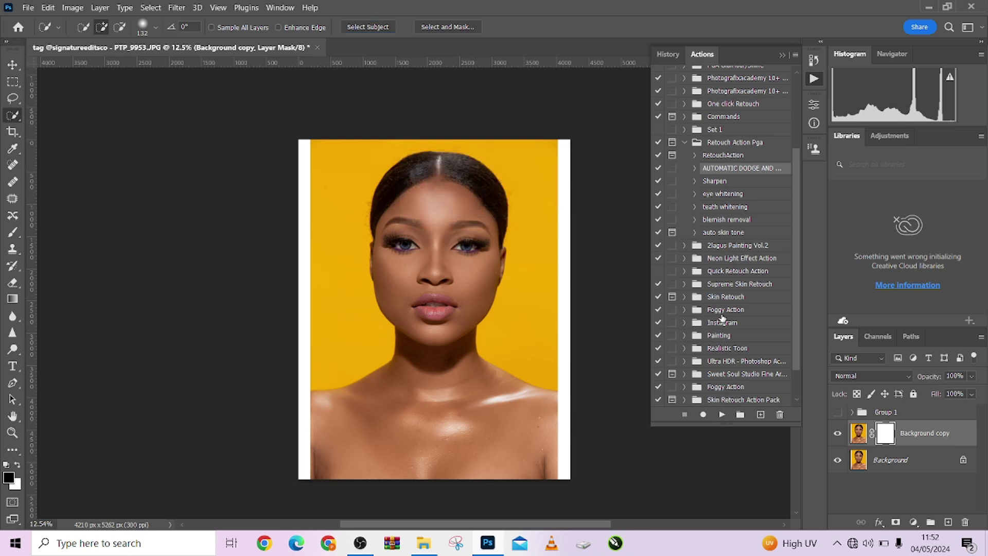
{"action": "left_click_drag", "start_coordinate": [966, 435], "coordinate": [965, 521]}
Show Group 1 and add a black layer mask that hides its dodge and burn effect
{"action": "left_click", "coordinate": [837, 412]}
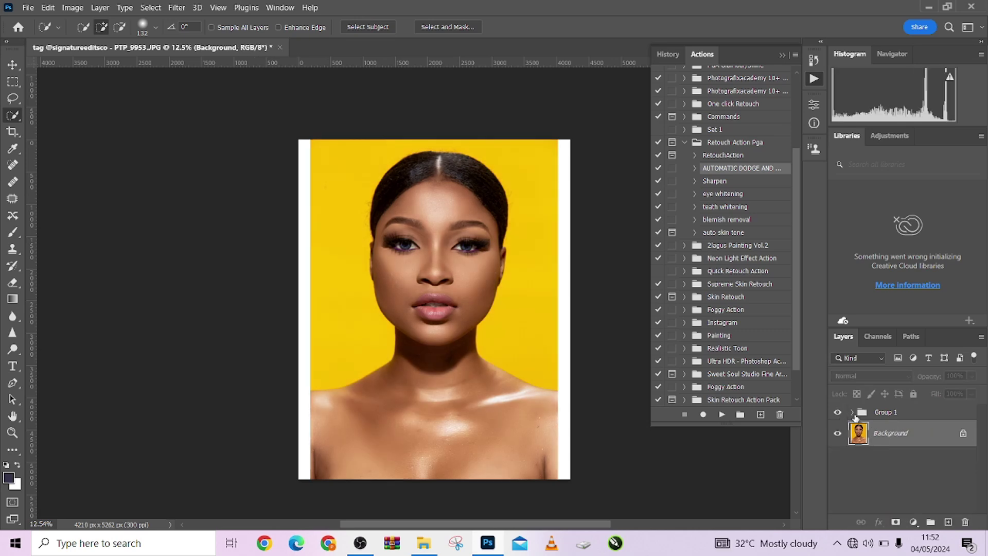
{"action": "left_click", "coordinate": [924, 414]}
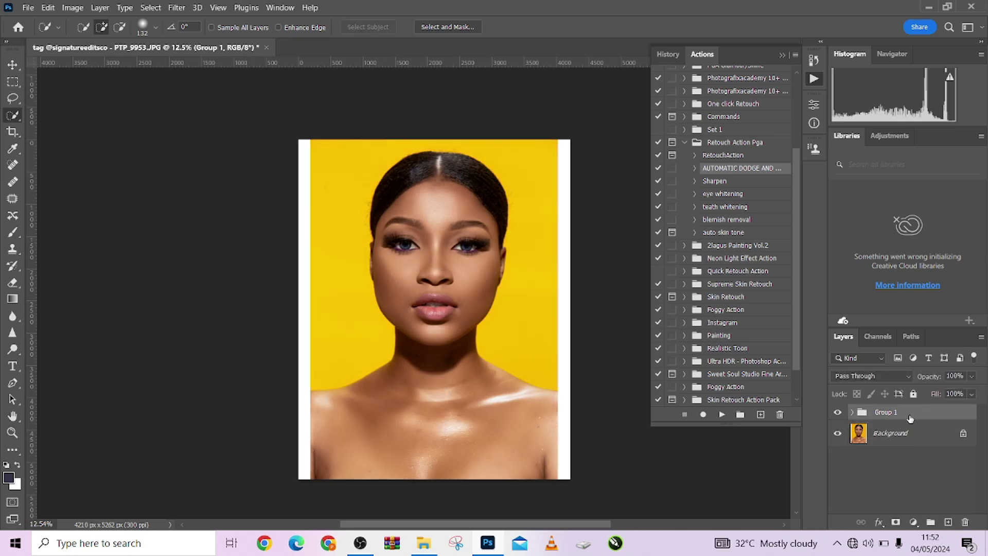
{"action": "left_click", "coordinate": [895, 521], "text": "alt"}
Paint the Group 1 mask white over the face, neck and body with a large soft brush to restore the dodge and burn on the subject
{"action": "key", "text": "b"}
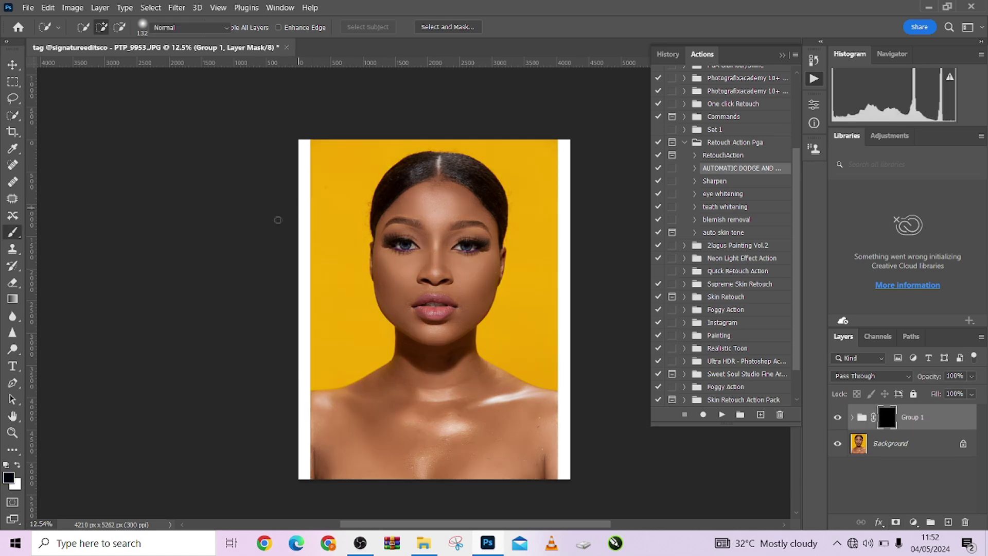
{"action": "mouse_move", "coordinate": [318, 242]}
{"action": "left_mouse_down"}
{"action": "mouse_move", "coordinate": [416, 286]}
{"action": "mouse_move", "coordinate": [421, 256]}
{"action": "mouse_move", "coordinate": [403, 240]}
{"action": "mouse_move", "coordinate": [404, 263]}
{"action": "mouse_move", "coordinate": [464, 246]}
{"action": "mouse_move", "coordinate": [459, 314]}
{"action": "mouse_move", "coordinate": [444, 351]}
{"action": "mouse_move", "coordinate": [408, 320]}
{"action": "mouse_move", "coordinate": [409, 295]}
{"action": "mouse_move", "coordinate": [400, 404]}
{"action": "mouse_move", "coordinate": [333, 416]}
{"action": "mouse_move", "coordinate": [460, 426]}
{"action": "mouse_move", "coordinate": [361, 470]}
{"action": "mouse_move", "coordinate": [539, 457]}
{"action": "mouse_move", "coordinate": [523, 440]}
{"action": "mouse_move", "coordinate": [471, 453]}
{"action": "mouse_move", "coordinate": [464, 433]}
{"action": "mouse_move", "coordinate": [543, 419]}
{"action": "mouse_move", "coordinate": [458, 396]}
{"action": "mouse_move", "coordinate": [455, 328]}
{"action": "mouse_move", "coordinate": [456, 359]}
{"action": "mouse_move", "coordinate": [325, 423]}
{"action": "mouse_move", "coordinate": [310, 414]}
{"action": "mouse_move", "coordinate": [362, 466]}
{"action": "mouse_move", "coordinate": [324, 475]}
{"action": "mouse_move", "coordinate": [521, 493]}
{"action": "left_mouse_up"}
{"action": "key", "text": "x"}
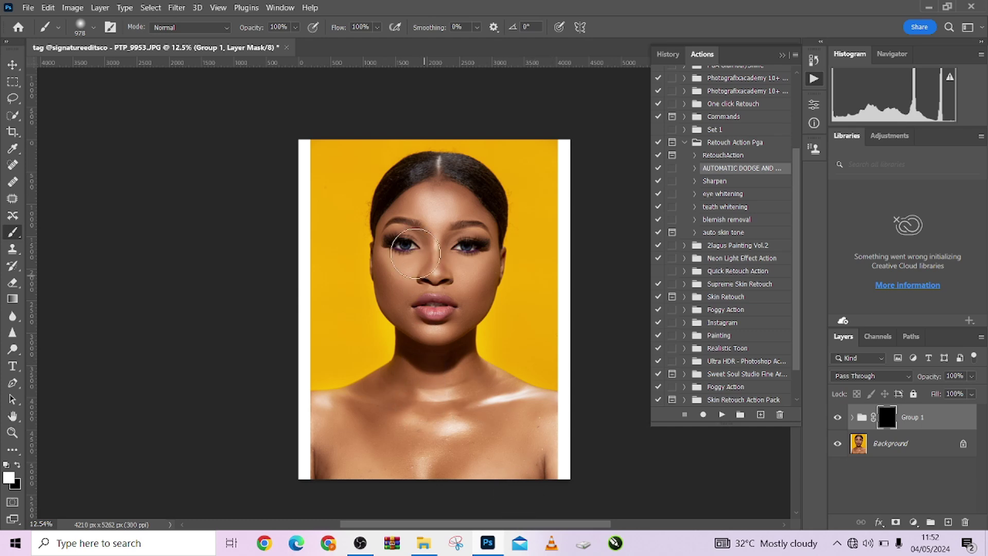
{"action": "left_click_drag", "start_coordinate": [442, 323], "coordinate": [443, 324]}
Lower Group 1's opacity to 46% and compare the portrait with and without the group
{"action": "left_click", "coordinate": [971, 376]}
{"action": "left_click", "coordinate": [951, 391]}
{"action": "left_click_drag", "start_coordinate": [946, 394], "coordinate": [945, 394]}
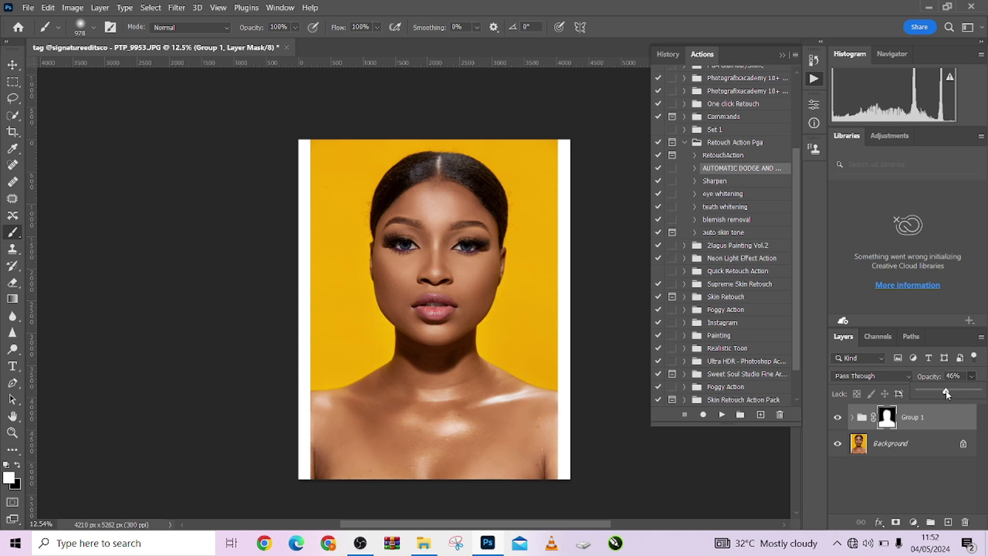
{"action": "left_click", "coordinate": [837, 417]}
{"action": "left_click", "coordinate": [837, 418]}
{"action": "left_click", "coordinate": [837, 418]}
{"action": "left_click", "coordinate": [838, 418]}
Set Group 1's opacity to 42% and check the dodge and burn by toggling the group's visibility
{"action": "left_click", "coordinate": [971, 376]}
{"action": "left_click_drag", "start_coordinate": [945, 393], "coordinate": [943, 393]}
{"action": "scroll", "coordinate": [464, 300], "scroll_direction": "up", "scroll_amount": 2}
{"action": "scroll", "coordinate": [464, 300], "scroll_direction": "down", "scroll_amount": 3}
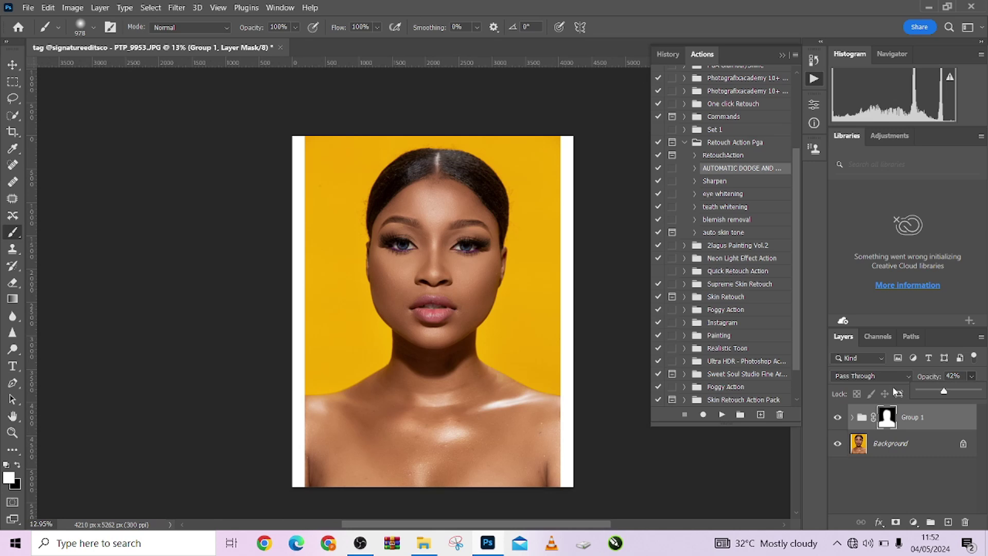
{"action": "left_click", "coordinate": [838, 417]}
{"action": "left_click", "coordinate": [837, 417]}
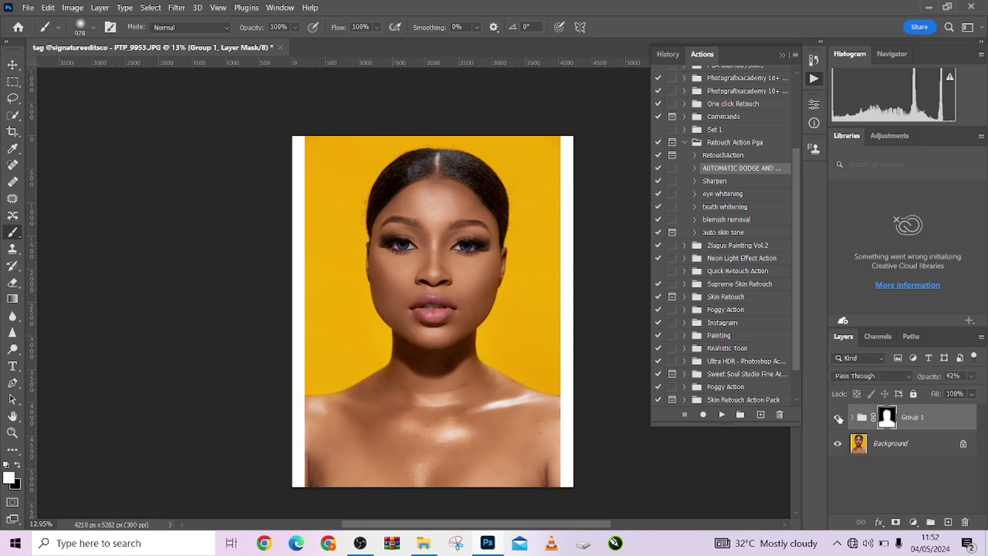
{"action": "left_click", "coordinate": [837, 417]}
{"action": "left_click", "coordinate": [838, 417]}
Flatten the dodge and burn group into the background
{"action": "right_click", "coordinate": [916, 449]}
{"action": "left_click", "coordinate": [900, 409]}
{"action": "scroll", "coordinate": [483, 288], "scroll_direction": "up", "scroll_amount": 5}
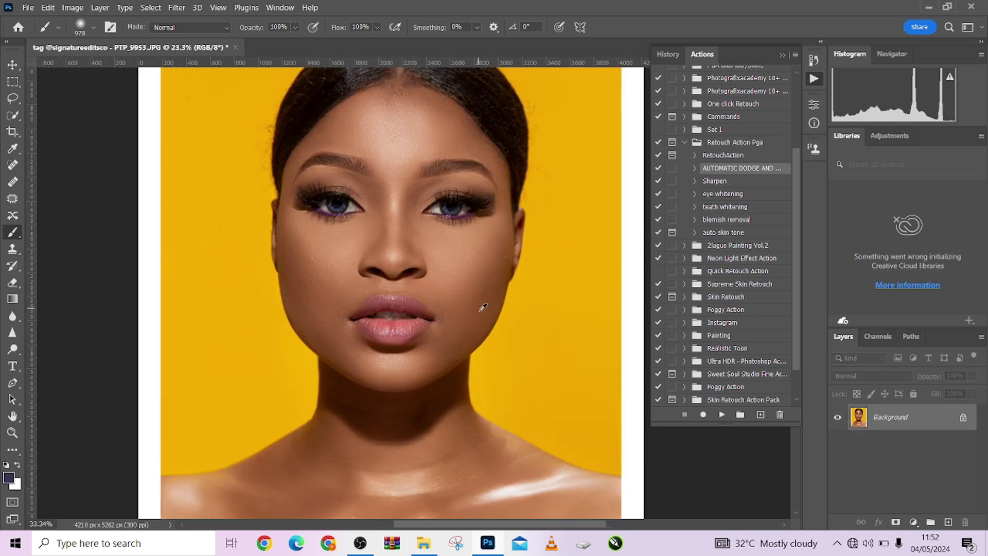
{"action": "left_click_drag", "start_coordinate": [482, 304], "coordinate": [490, 383]}
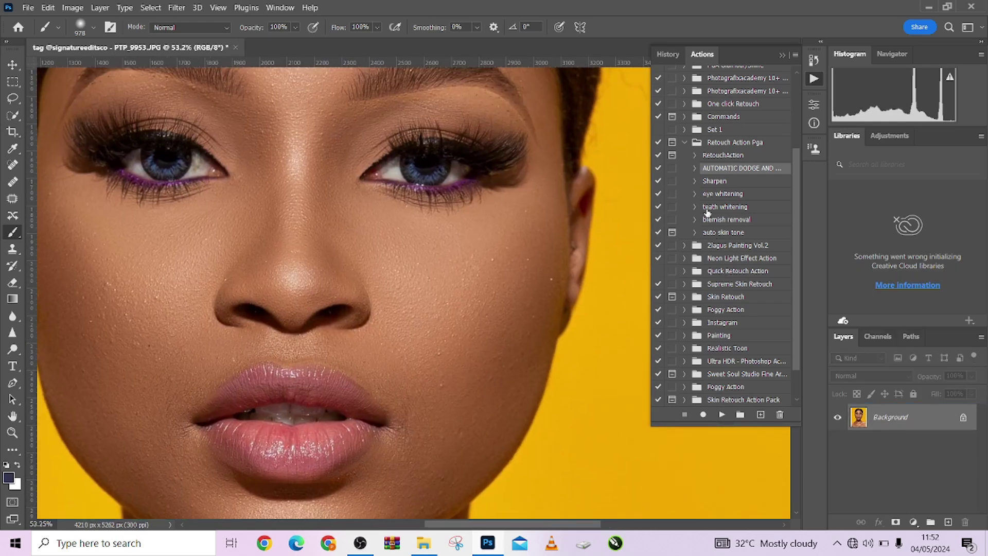
Try to run the Sharpen action from the Retouch Action Pga set, and delete the empty Layer 1 it leaves
{"action": "left_click", "coordinate": [710, 184]}
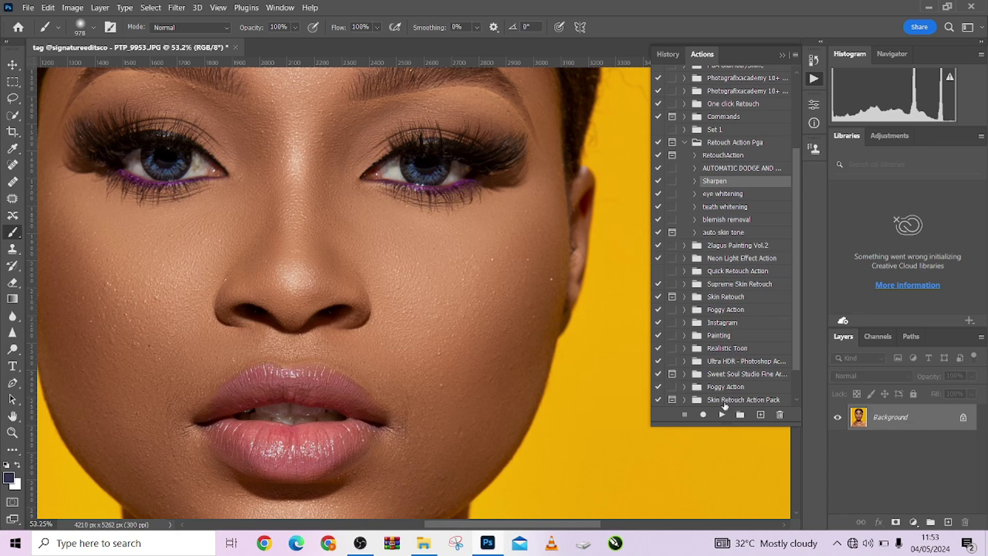
{"action": "left_click", "coordinate": [722, 415]}
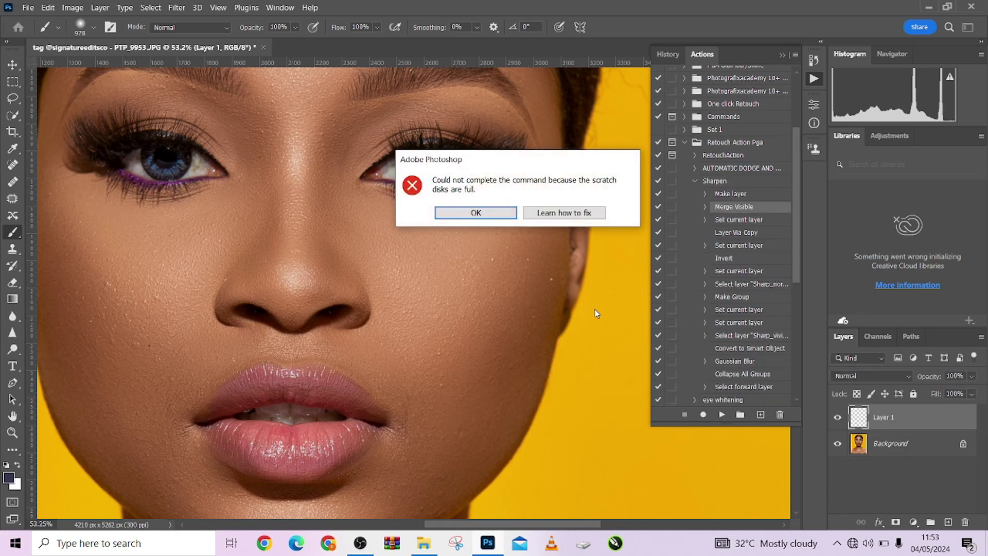
{"action": "left_click", "coordinate": [514, 215]}
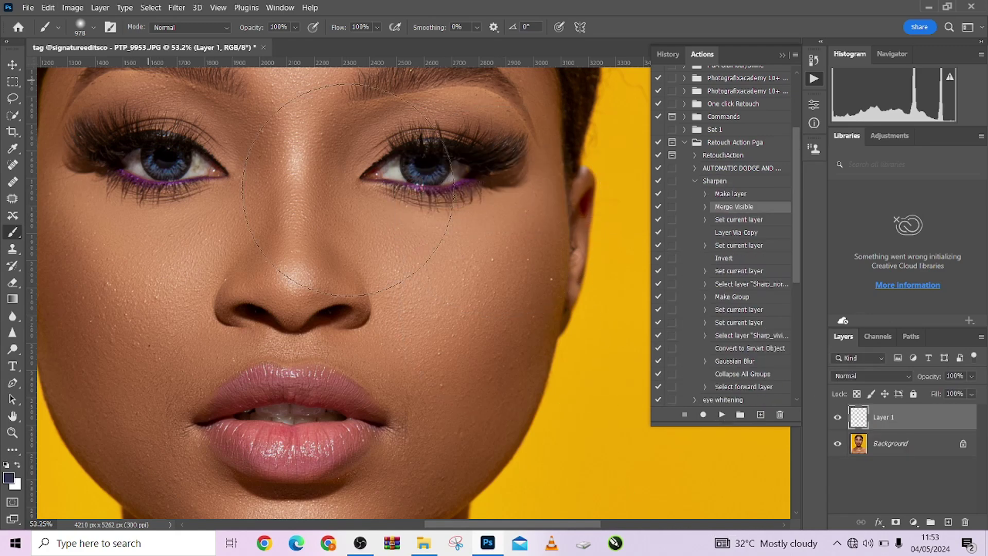
{"action": "left_click_drag", "start_coordinate": [880, 421], "coordinate": [964, 522]}
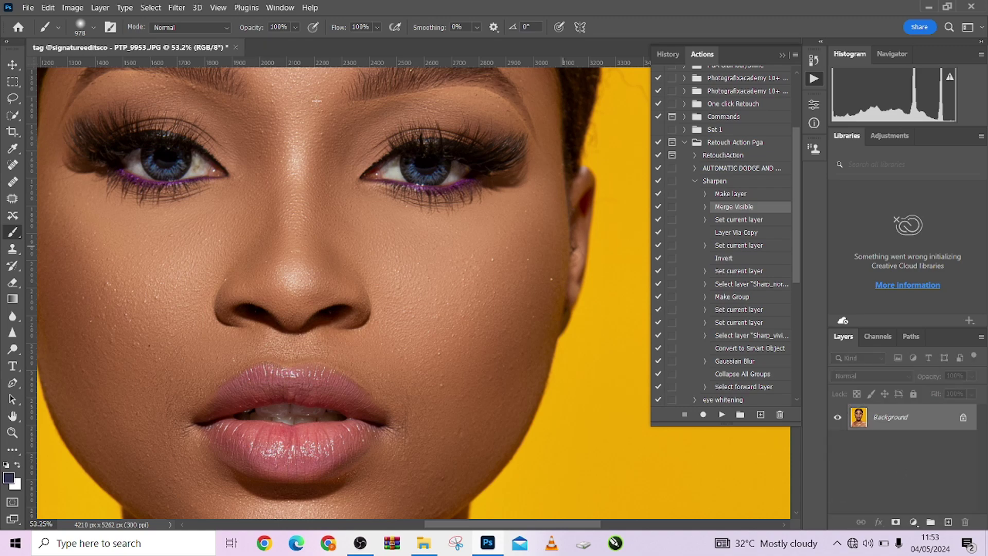
Purge all cached data to free scratch disk space
{"action": "left_click", "coordinate": [48, 8]}
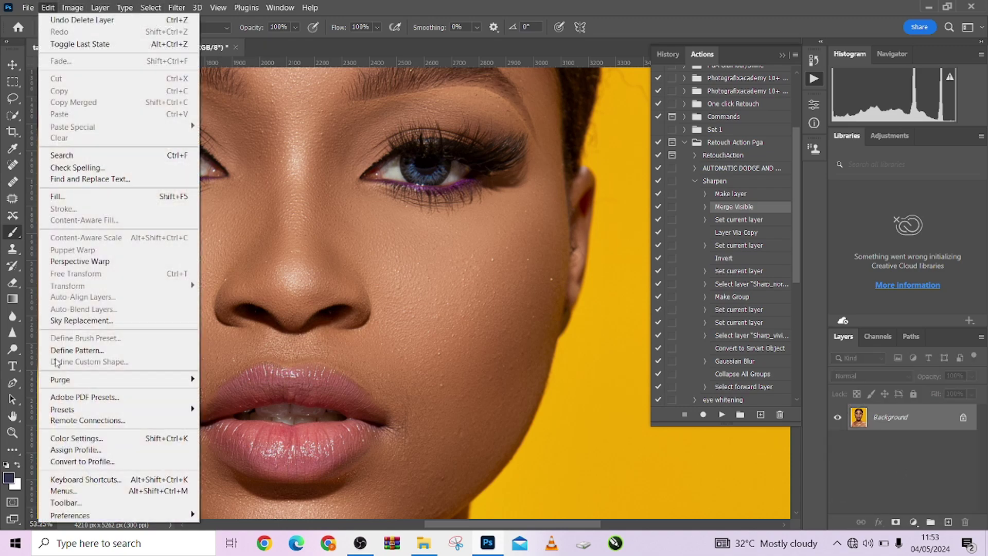
{"action": "mouse_move", "coordinate": [103, 380]}
{"action": "left_click", "coordinate": [223, 402]}
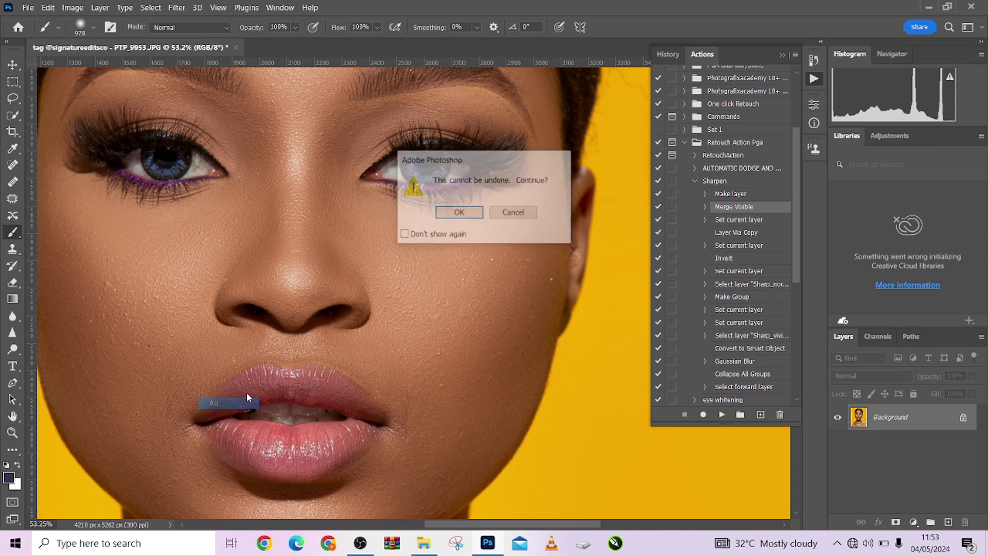
{"action": "left_click", "coordinate": [455, 215]}
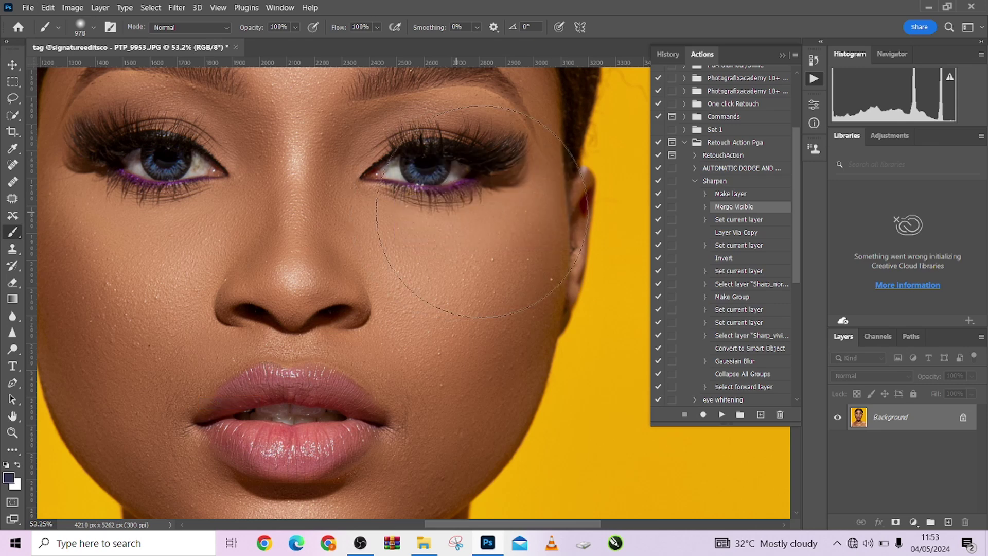
Run the whole Sharpen action and compare the cheek and lips in close-up with and without the Sharpen group
{"action": "left_click", "coordinate": [720, 181]}
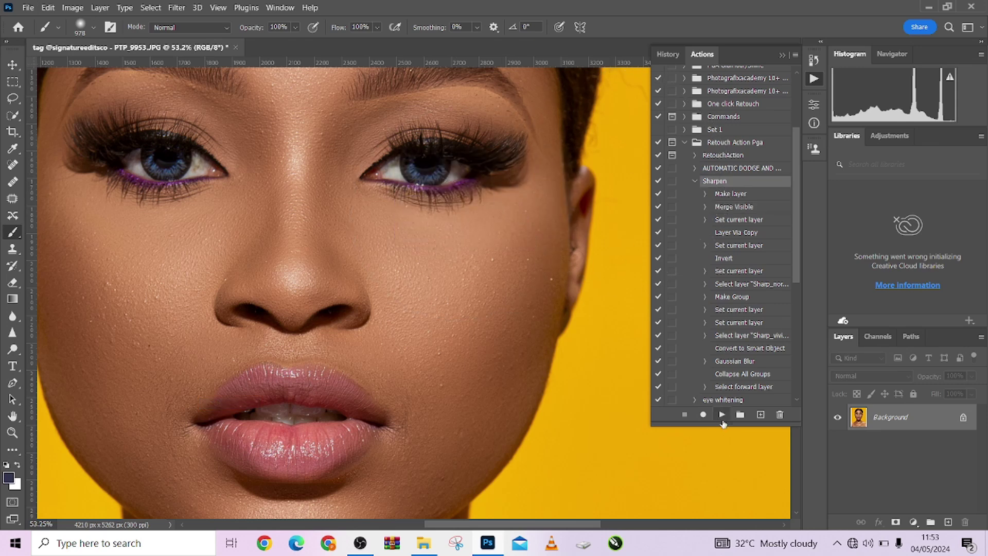
{"action": "left_click", "coordinate": [721, 415]}
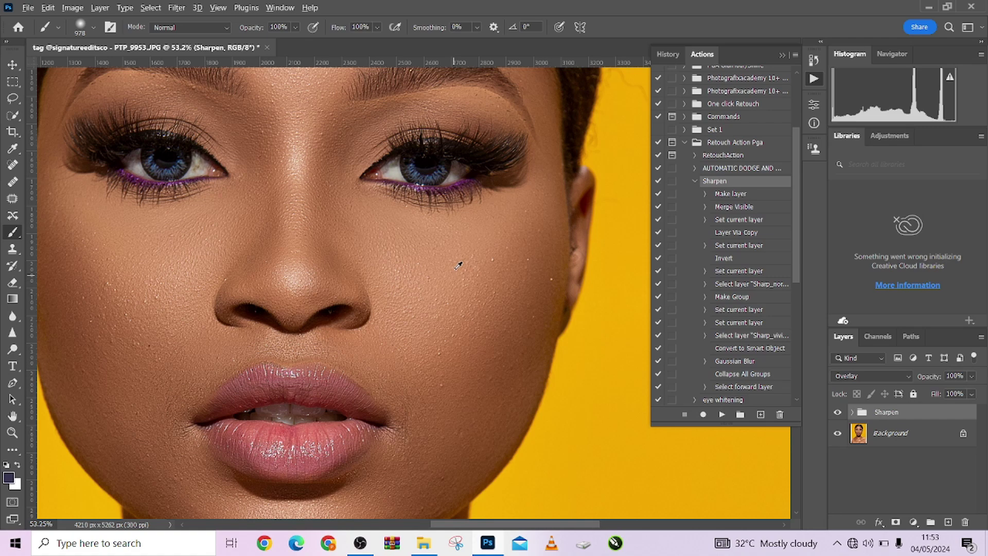
{"action": "scroll", "coordinate": [457, 265], "scroll_direction": "up", "scroll_amount": 5}
{"action": "scroll", "coordinate": [449, 267], "scroll_direction": "down", "scroll_amount": 2}
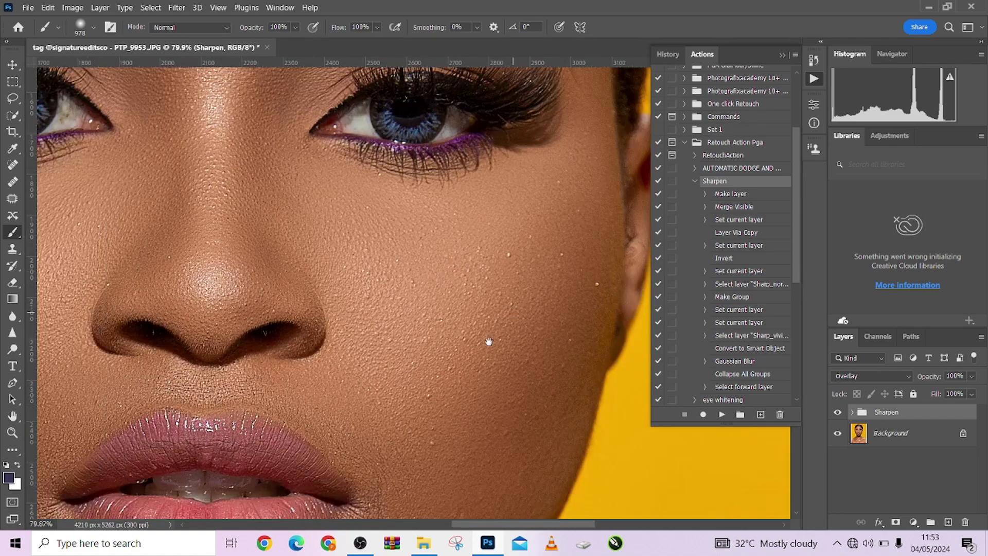
{"action": "scroll", "coordinate": [453, 259], "scroll_direction": "down", "scroll_amount": 3}
{"action": "left_click", "coordinate": [837, 412]}
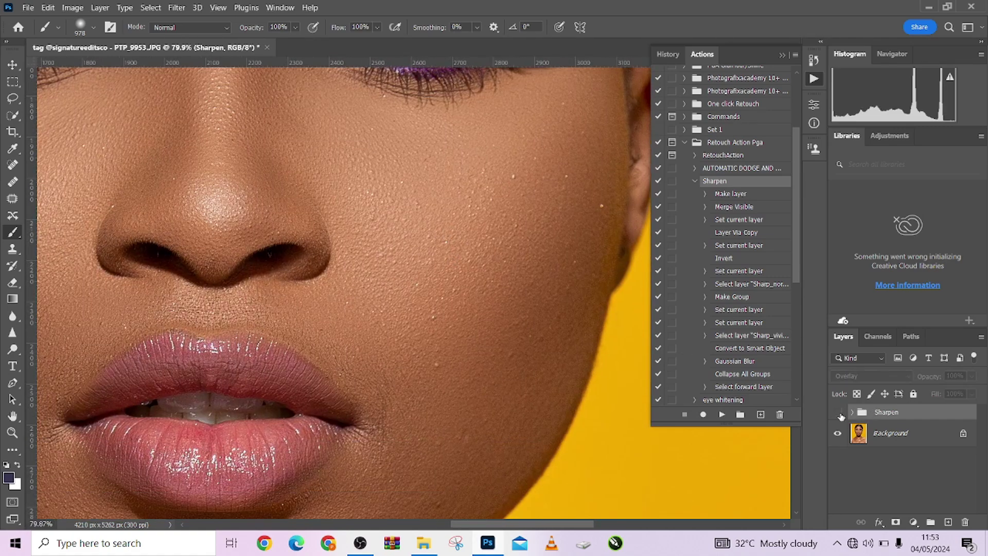
{"action": "left_click", "coordinate": [837, 412]}
{"action": "left_click", "coordinate": [837, 413]}
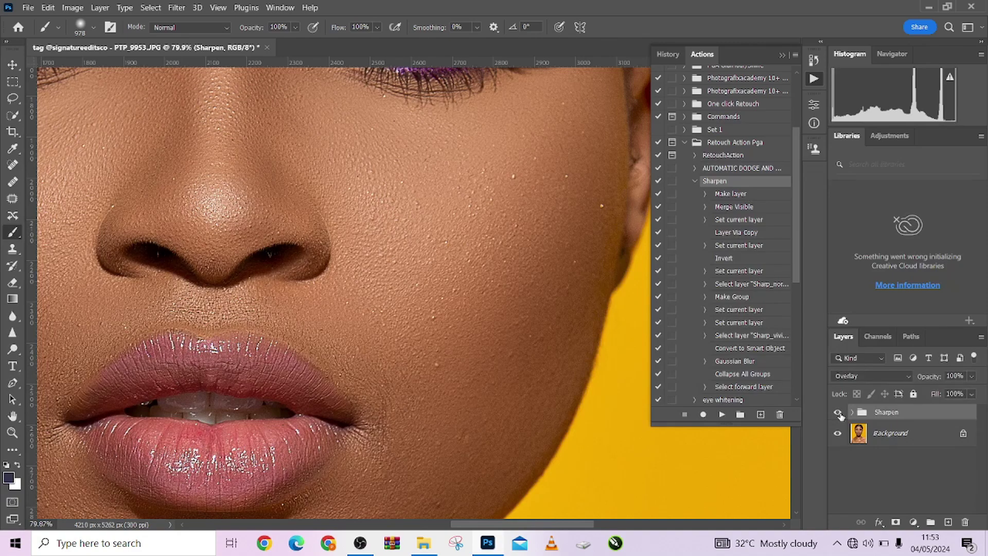
Examine the sharpened face and shoulders, comparing the lips and chin with and without the Sharpen group
{"action": "scroll", "coordinate": [510, 227], "scroll_direction": "down", "scroll_amount": 2}
{"action": "scroll", "coordinate": [511, 227], "scroll_direction": "down", "scroll_amount": 1}
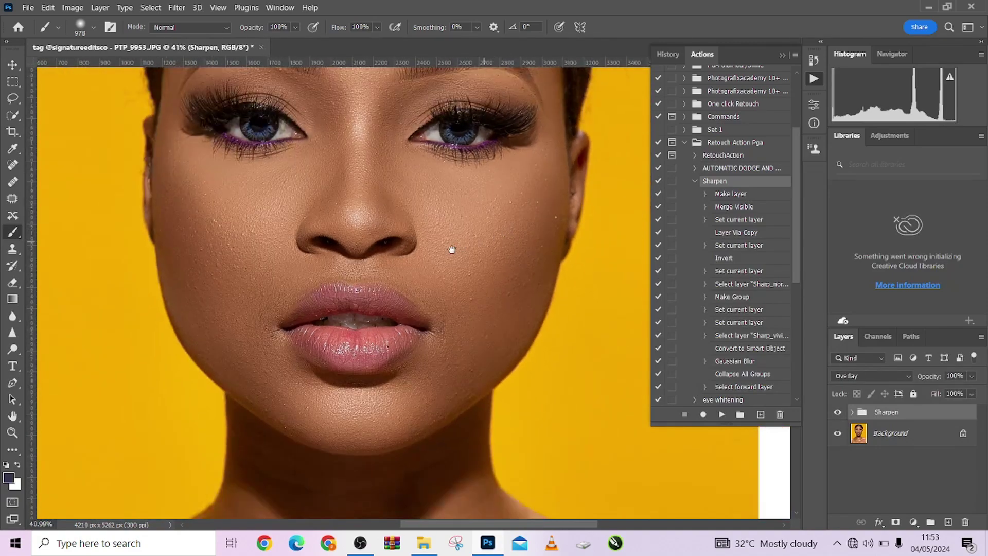
{"action": "left_click_drag", "start_coordinate": [461, 246], "coordinate": [458, 189]}
{"action": "scroll", "coordinate": [478, 272], "scroll_direction": "down", "scroll_amount": 1}
{"action": "scroll", "coordinate": [493, 181], "scroll_direction": "down", "scroll_amount": 1}
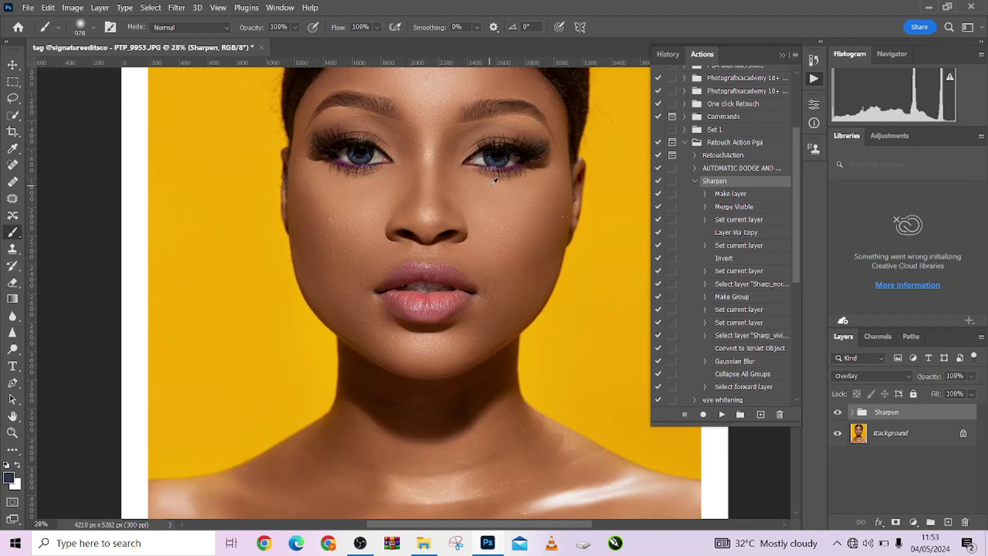
{"action": "scroll", "coordinate": [494, 181], "scroll_direction": "down", "scroll_amount": 2}
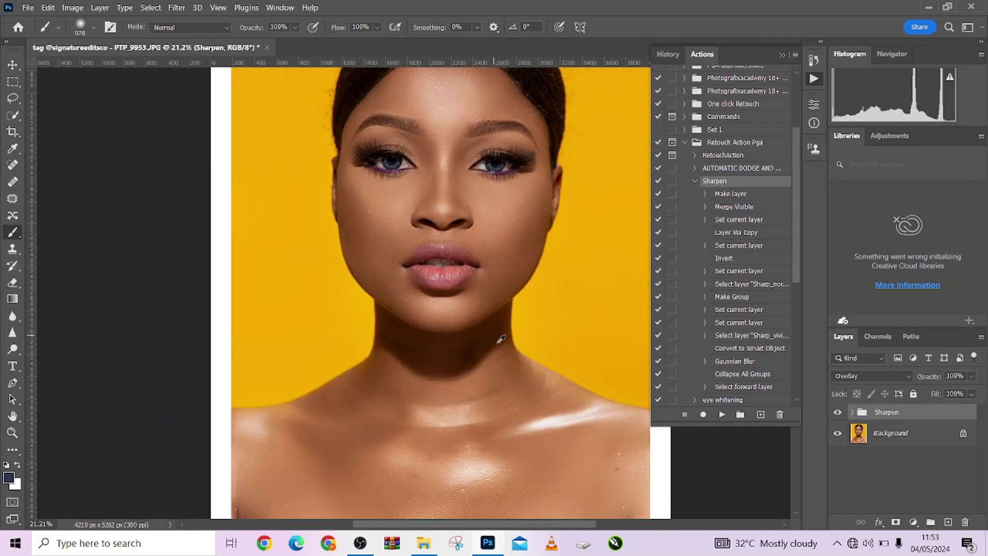
{"action": "scroll", "coordinate": [472, 268], "scroll_direction": "up", "scroll_amount": 3}
{"action": "scroll", "coordinate": [472, 268], "scroll_direction": "up", "scroll_amount": 1}
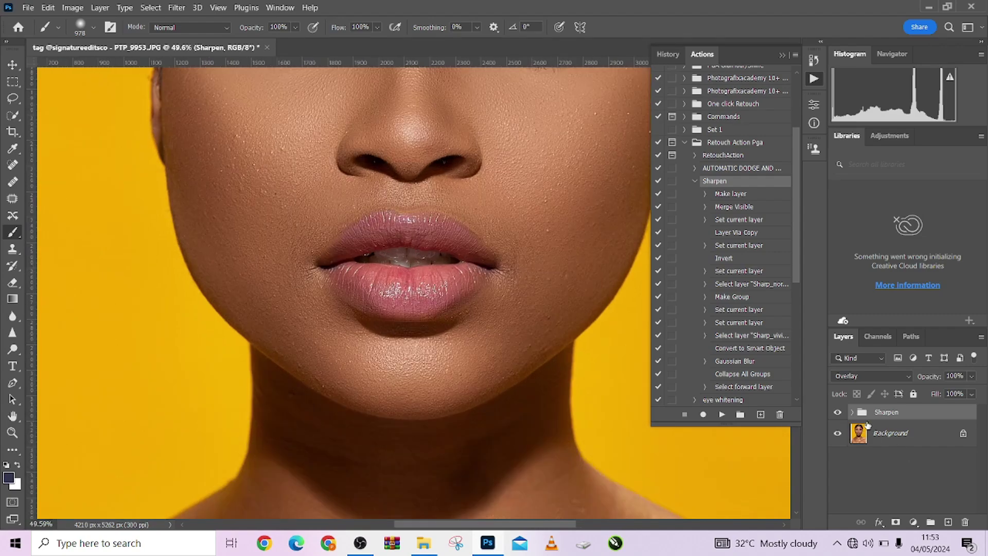
{"action": "left_click", "coordinate": [836, 412]}
{"action": "left_click", "coordinate": [837, 412]}
Compare the whole portrait with and without the Sharpen group
{"action": "scroll", "coordinate": [493, 273], "scroll_direction": "down", "scroll_amount": 4}
{"action": "scroll", "coordinate": [467, 291], "scroll_direction": "down", "scroll_amount": 2}
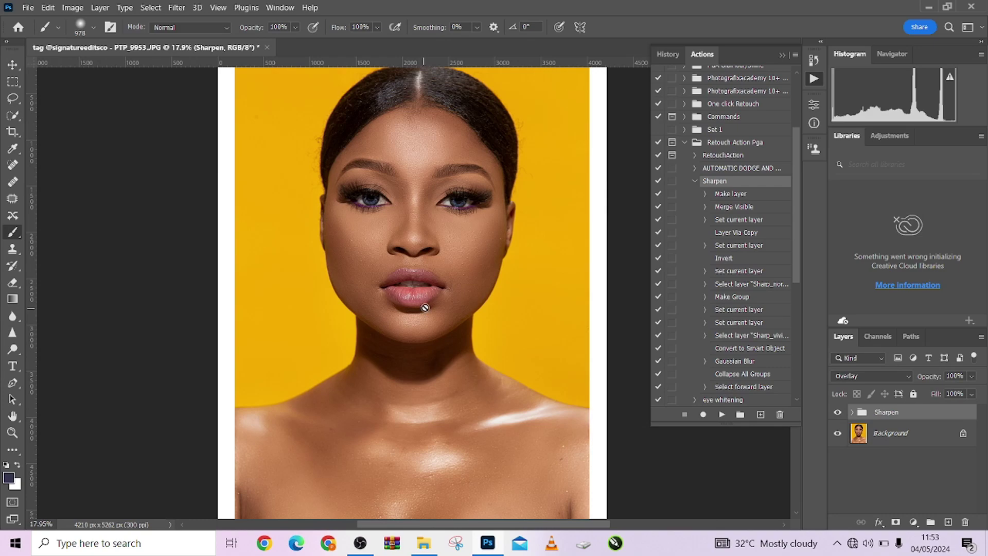
{"action": "left_click", "coordinate": [837, 412]}
{"action": "left_click", "coordinate": [838, 414]}
{"action": "left_click", "coordinate": [839, 414]}
{"action": "left_click", "coordinate": [838, 414]}
Compare the skin texture around the nose, eye and cheek in close-up by toggling the Sharpen group's visibility
{"action": "scroll", "coordinate": [436, 213], "scroll_direction": "up", "scroll_amount": 8}
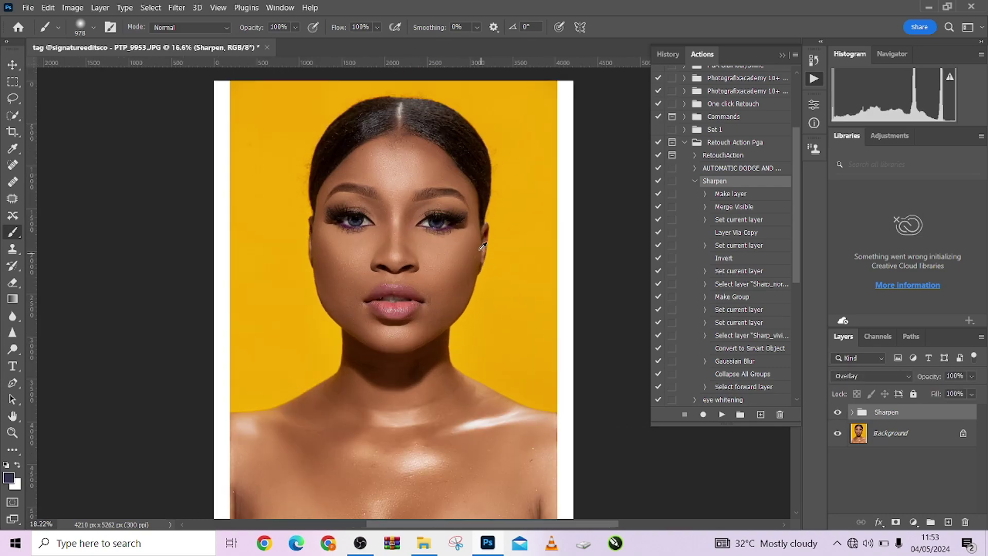
{"action": "scroll", "coordinate": [436, 213], "scroll_direction": "up", "scroll_amount": 1}
{"action": "scroll", "coordinate": [506, 222], "scroll_direction": "down", "scroll_amount": 3}
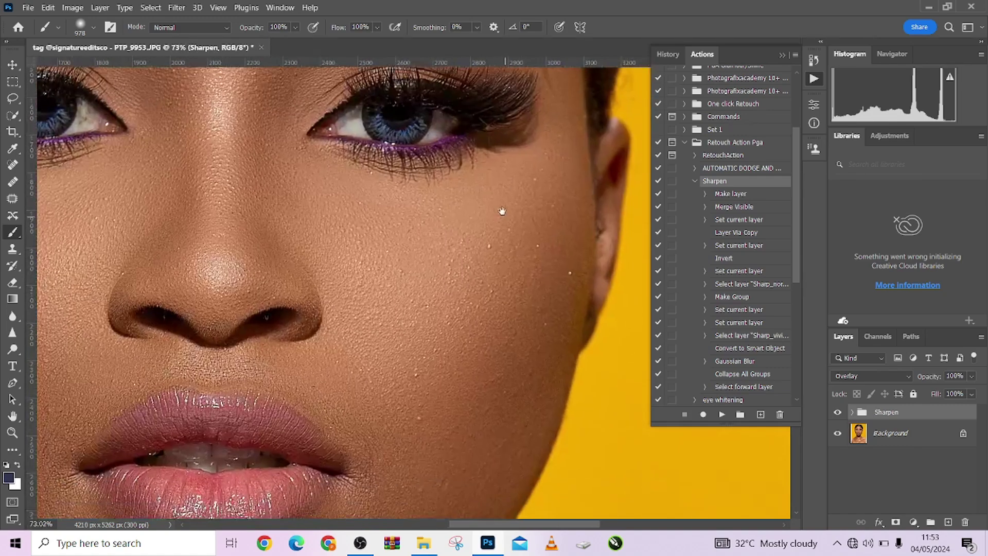
{"action": "left_click", "coordinate": [839, 413]}
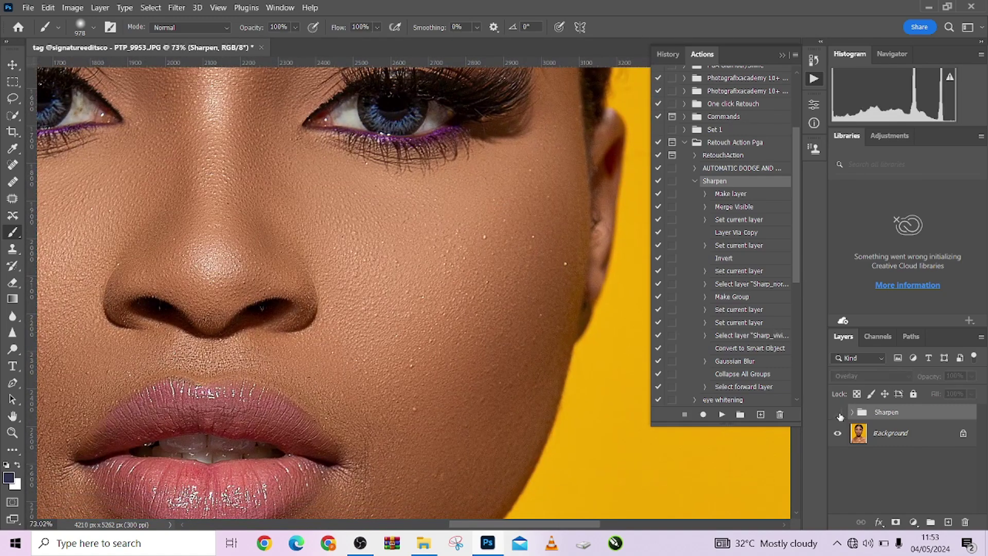
{"action": "left_click", "coordinate": [838, 414]}
{"action": "left_click", "coordinate": [838, 414]}
{"action": "left_click", "coordinate": [839, 414]}
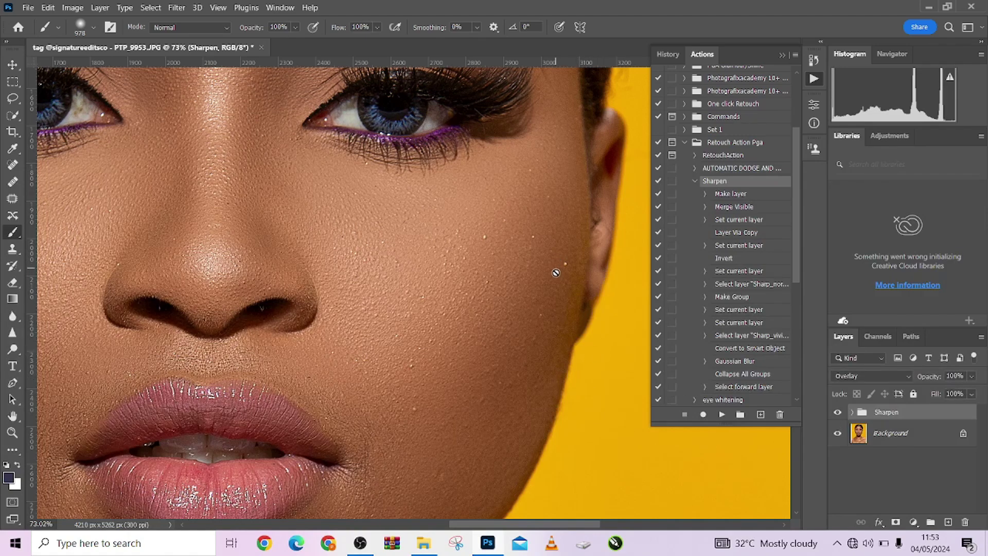
Flatten the image and remove the bright spots on the cheek beside the ear with the Spot Healing Brush
{"action": "right_click", "coordinate": [895, 432]}
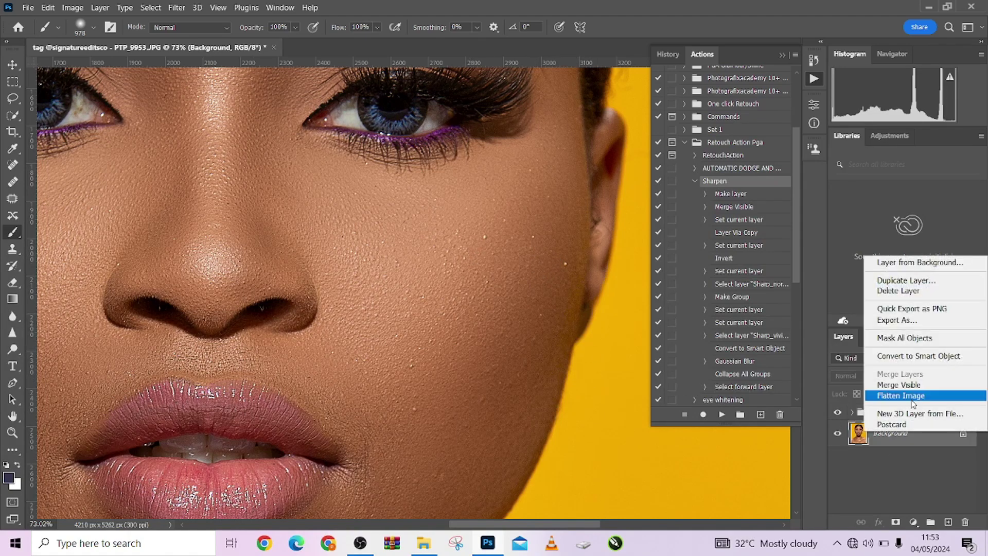
{"action": "left_click", "coordinate": [895, 397]}
{"action": "left_click", "coordinate": [16, 166]}
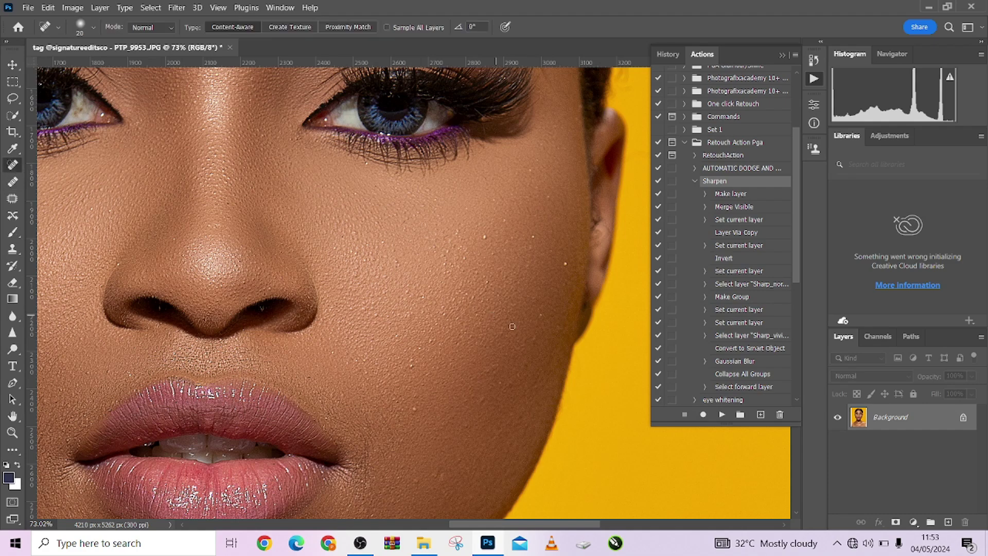
{"action": "left_click_drag", "start_coordinate": [558, 272], "coordinate": [564, 266]}
{"action": "left_click", "coordinate": [482, 236]}
{"action": "scroll", "coordinate": [490, 315], "scroll_direction": "down", "scroll_amount": 3}
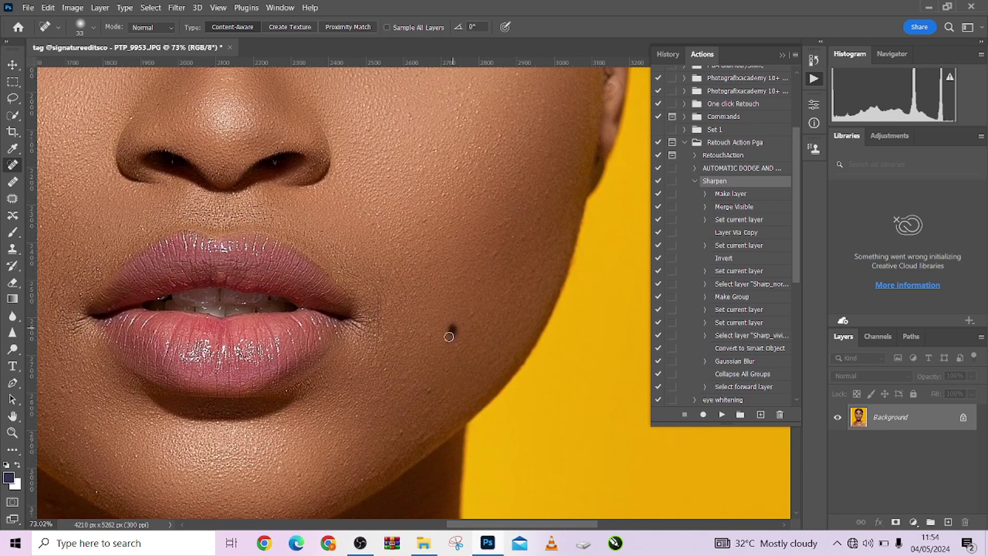
Heal the small blemishes on the opposite cheek and the middle of the forehead with the Spot Healing Brush
{"action": "scroll", "coordinate": [246, 270], "scroll_direction": "left", "scroll_amount": 4}
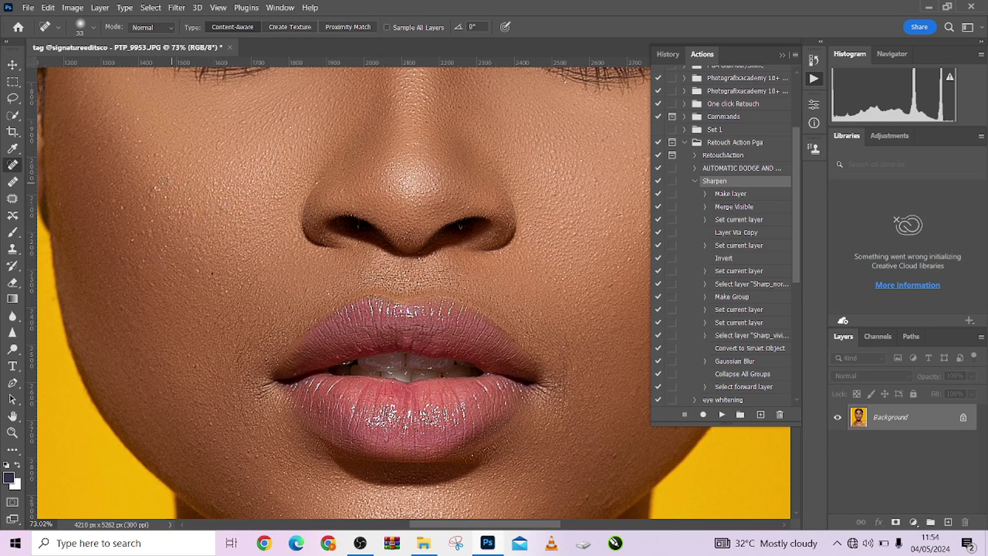
{"action": "left_click", "coordinate": [156, 185]}
{"action": "left_click", "coordinate": [144, 236]}
{"action": "scroll", "coordinate": [240, 319], "scroll_direction": "down", "scroll_amount": 5}
{"action": "scroll", "coordinate": [307, 218], "scroll_direction": "up", "scroll_amount": 2}
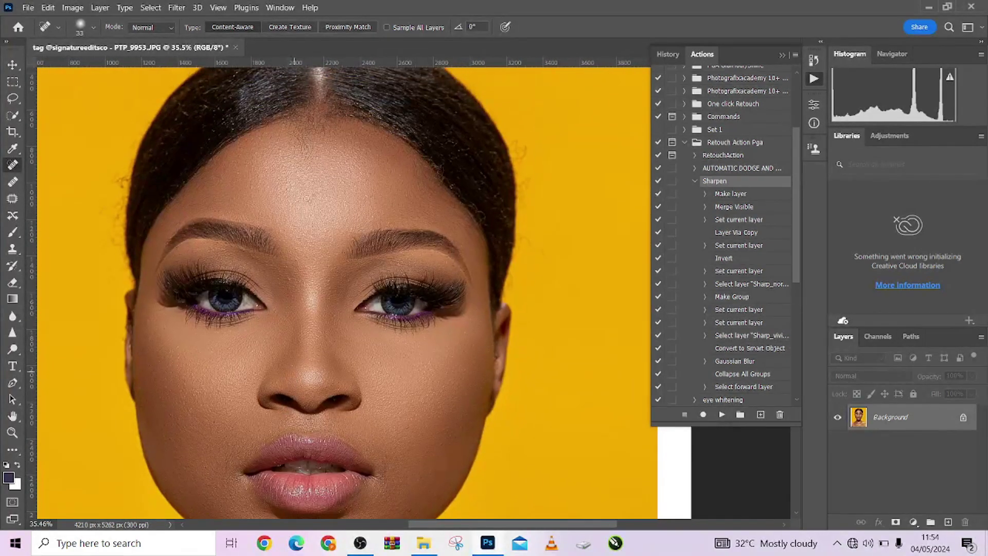
{"action": "scroll", "coordinate": [307, 219], "scroll_direction": "up", "scroll_amount": 2}
{"action": "left_click", "coordinate": [311, 192]}
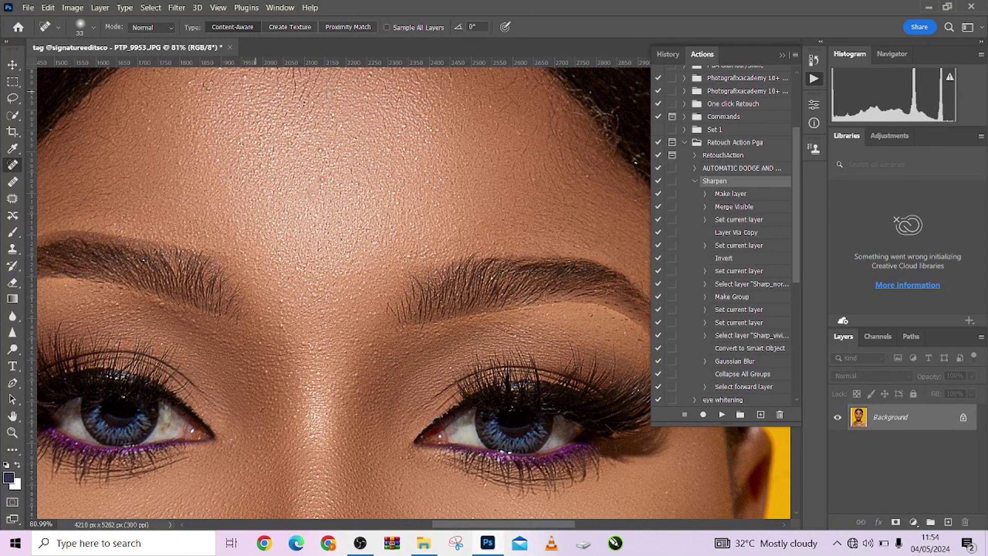
{"action": "left_click", "coordinate": [326, 175]}
Heal the spots across the chest with the Spot Healing Brush, enlarging the brush to 80 for the lower chest
{"action": "scroll", "coordinate": [344, 217], "scroll_direction": "down", "scroll_amount": 3}
{"action": "scroll", "coordinate": [381, 203], "scroll_direction": "down", "scroll_amount": 12}
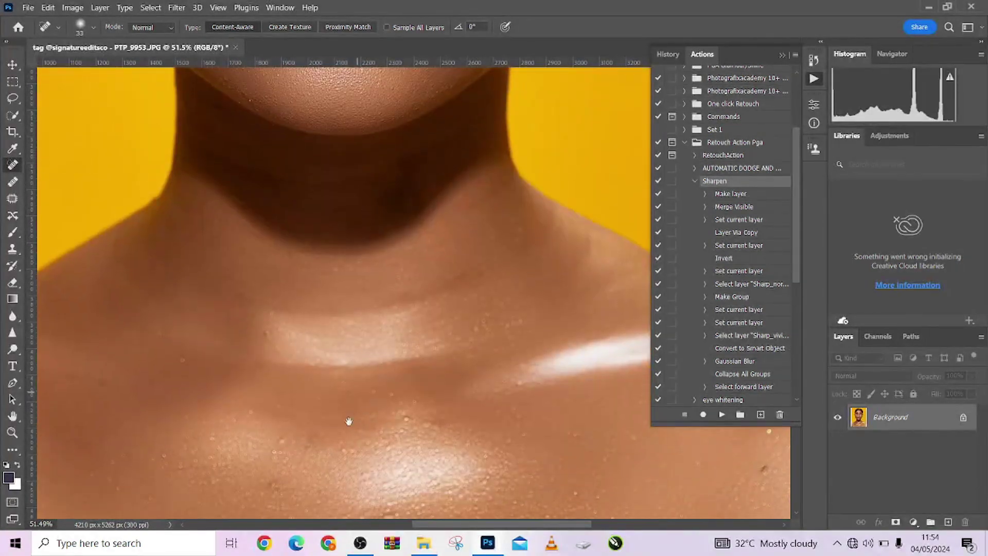
{"action": "left_click_drag", "start_coordinate": [348, 421], "coordinate": [354, 261]}
{"action": "left_click", "coordinate": [393, 358]}
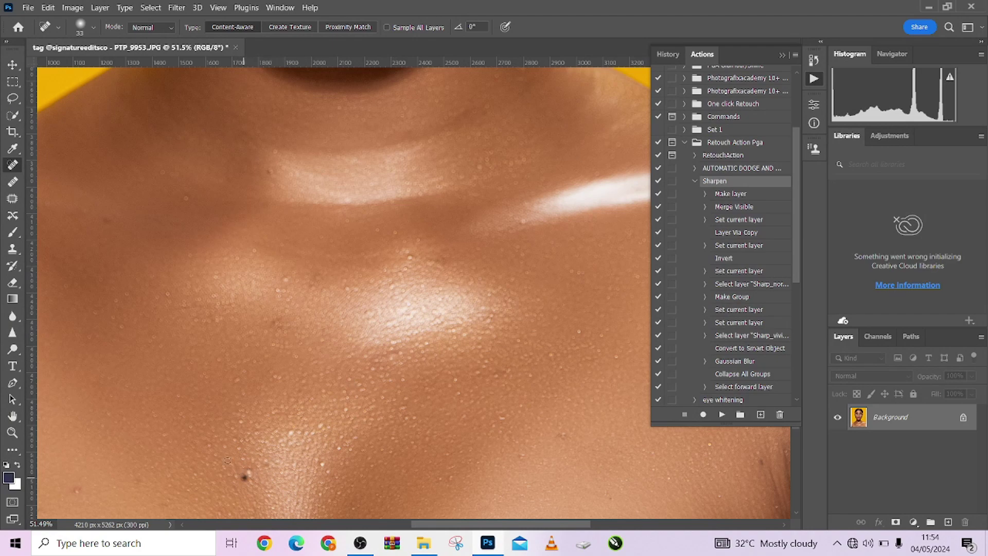
{"action": "left_click_drag", "start_coordinate": [239, 471], "coordinate": [407, 363]}
{"action": "key", "text": "bracketright"}
{"action": "key", "text": "bracketright"}
{"action": "key", "text": "bracketright"}
{"action": "key", "text": "bracketright"}
{"action": "key", "text": "bracketright"}
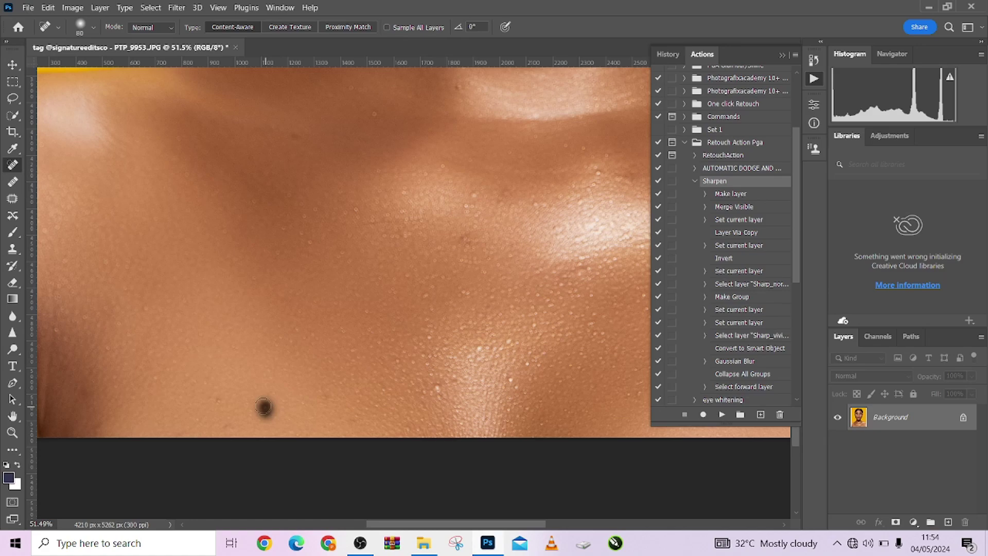
{"action": "left_click_drag", "start_coordinate": [286, 432], "coordinate": [244, 411]}
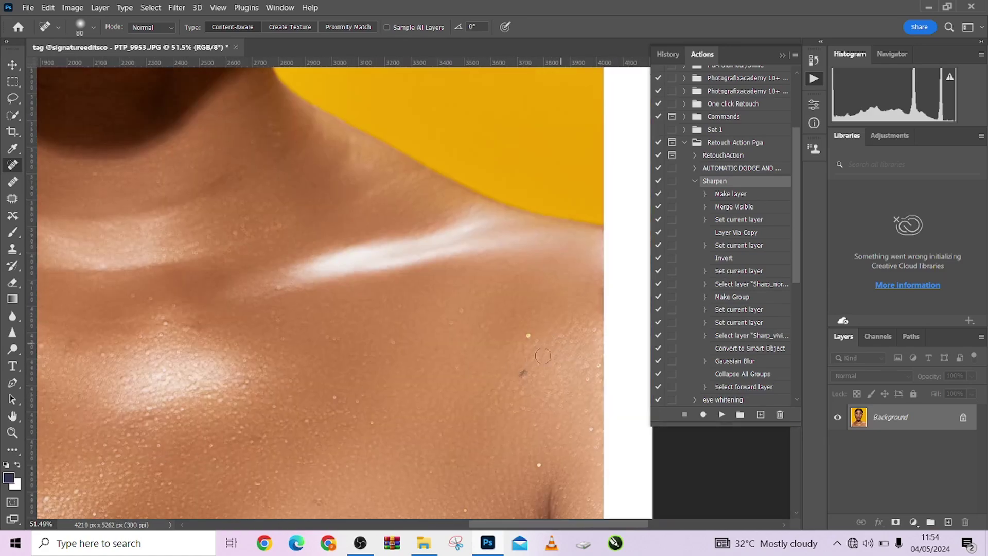
Remove the dark mole and the bright speck near the shoulder beside the collarbone highlight
{"action": "left_click", "coordinate": [526, 376]}
{"action": "left_click", "coordinate": [524, 334]}
{"action": "left_click", "coordinate": [524, 335], "text": "alt"}
{"action": "left_click", "coordinate": [559, 225]}
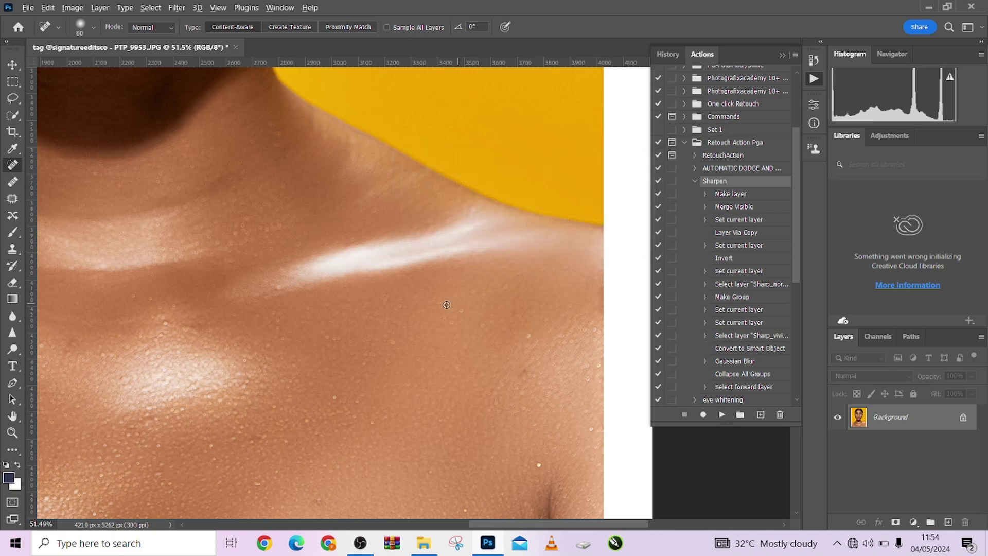
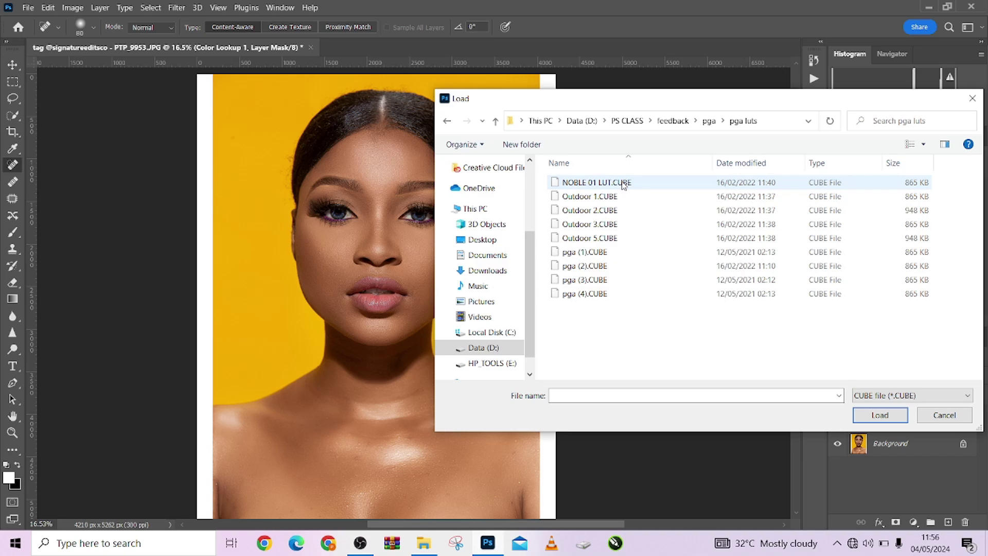
Try NOBLE 01 LUT.CUBE and Outdoor 1.CUBE as the 3D LUT of the Color Lookup layer
{"action": "left_click", "coordinate": [621, 185]}
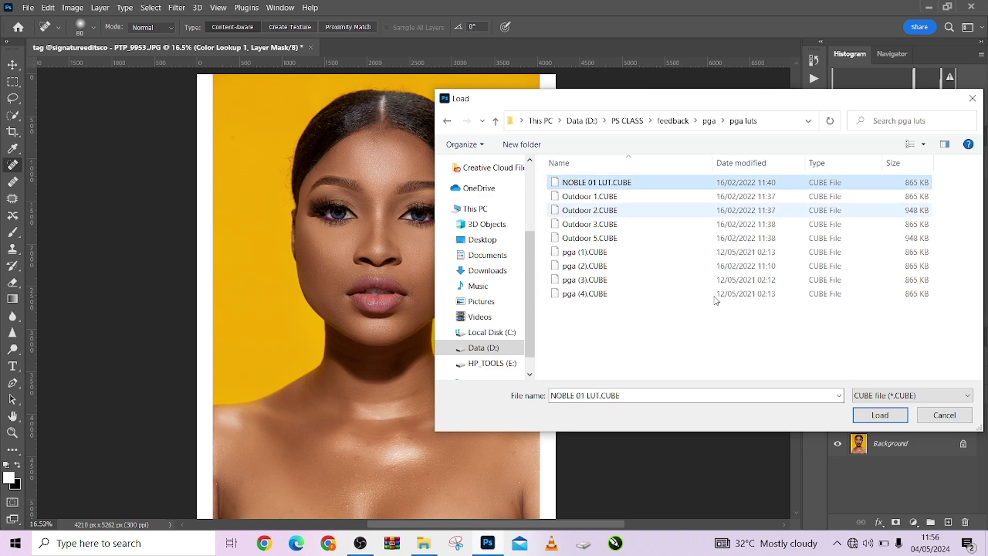
{"action": "left_click", "coordinate": [887, 421]}
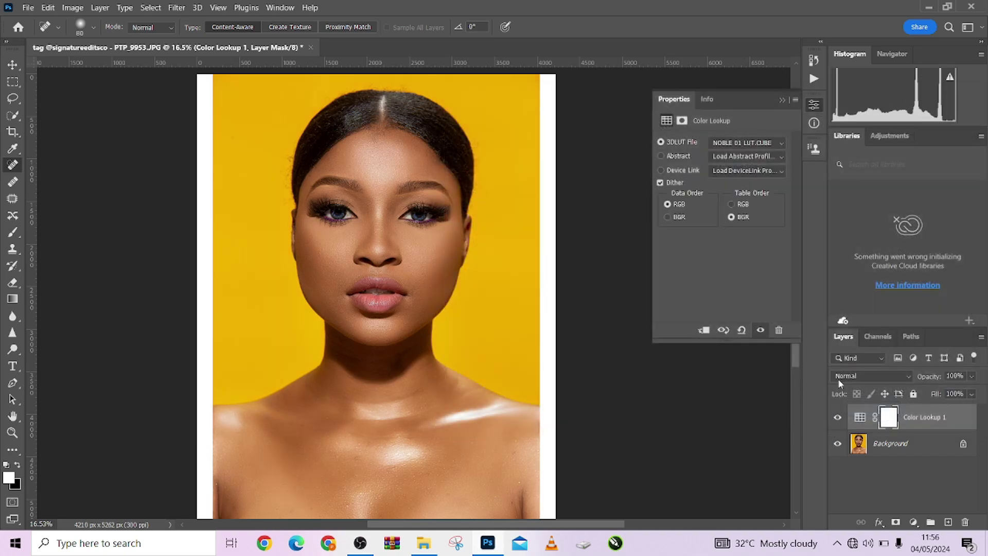
{"action": "left_click", "coordinate": [720, 144]}
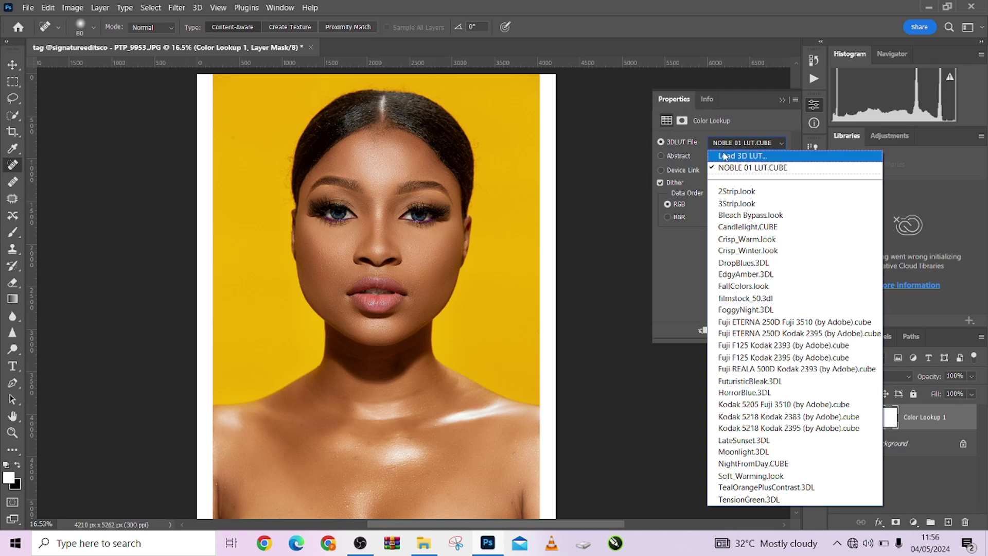
{"action": "left_click", "coordinate": [724, 154]}
{"action": "left_click", "coordinate": [615, 196]}
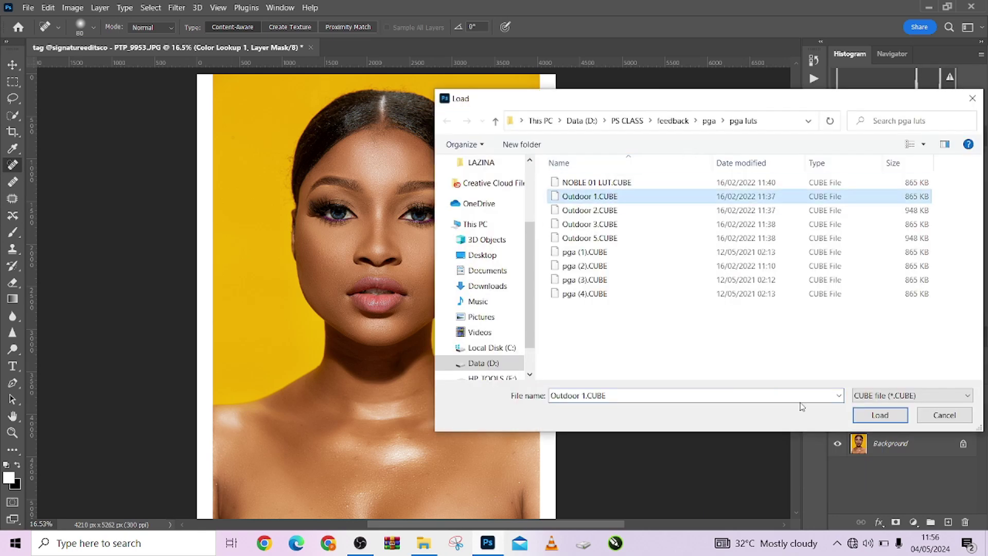
{"action": "left_click", "coordinate": [878, 414]}
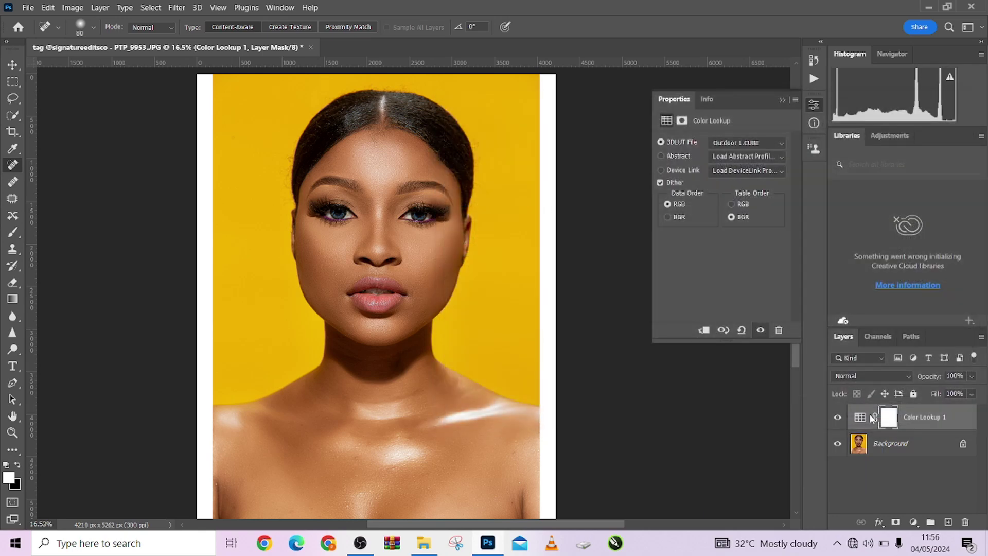
Try pga (1).CUBE as the 3D LUT and compare the portrait with and without the Color Lookup layer
{"action": "left_click", "coordinate": [741, 147]}
{"action": "left_click", "coordinate": [739, 155]}
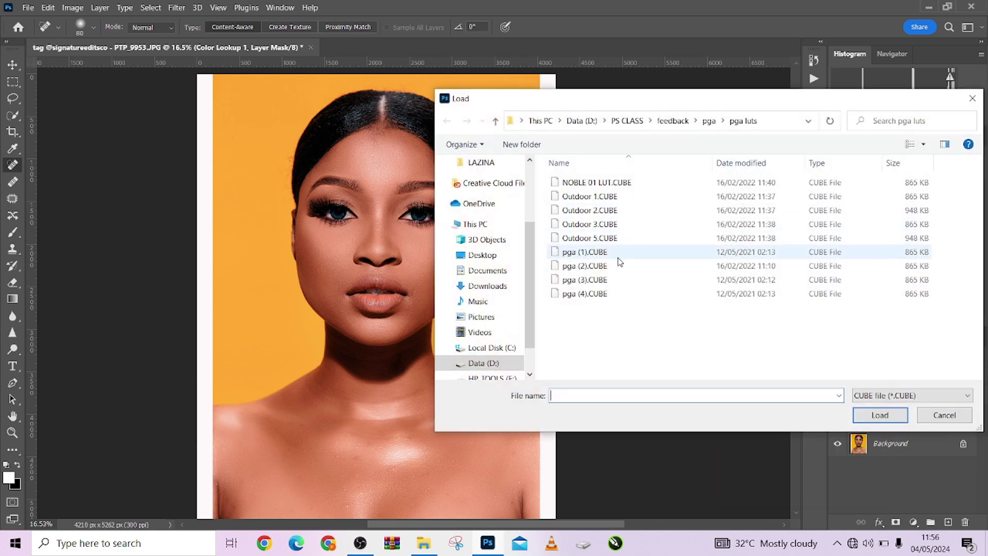
{"action": "left_click", "coordinate": [601, 254]}
{"action": "left_click", "coordinate": [873, 422]}
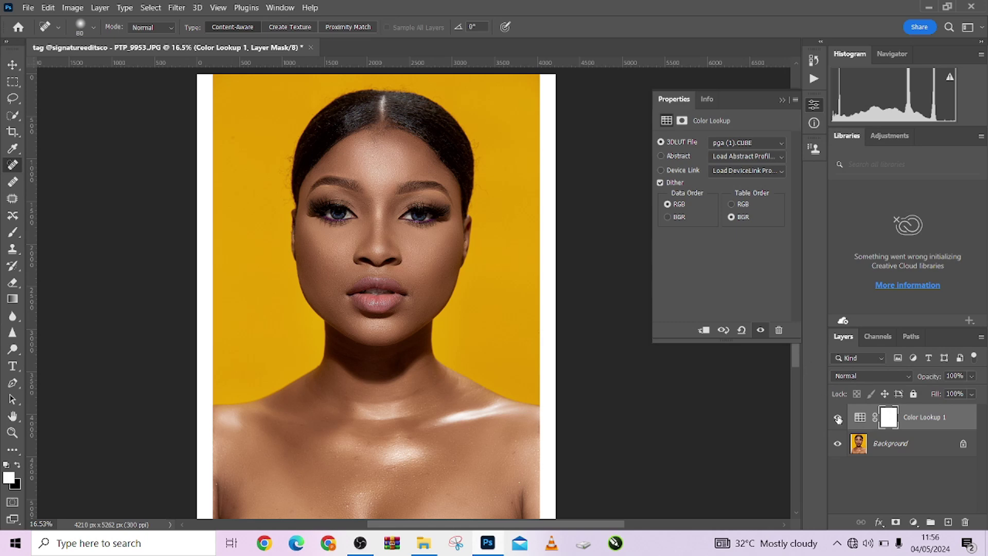
{"action": "left_click", "coordinate": [838, 418]}
{"action": "left_click", "coordinate": [837, 417]}
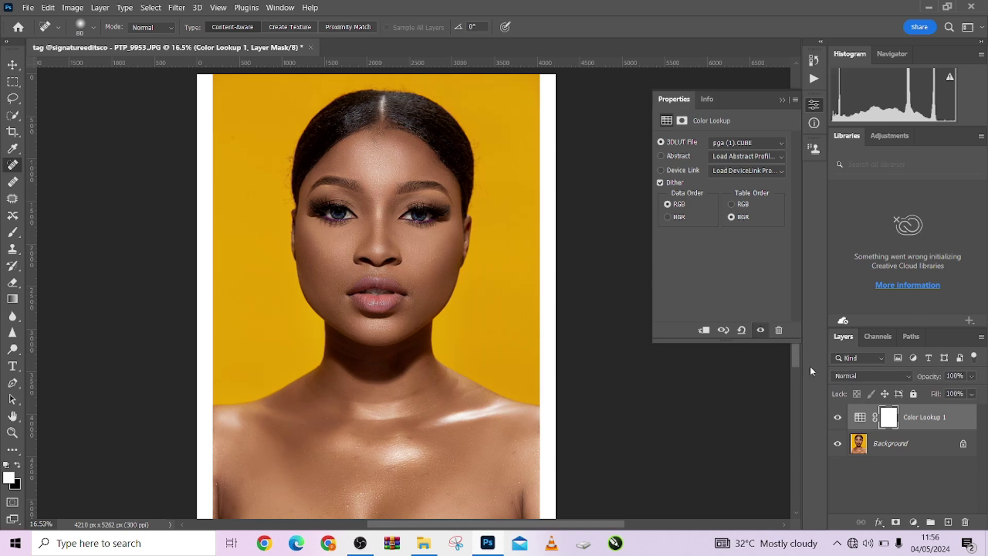
Load pga (4).CUBE as the 3D LUT and lower the Color Lookup layer's fill to 24%, comparing with the layer hidden
{"action": "left_click", "coordinate": [722, 146]}
{"action": "left_click", "coordinate": [728, 156]}
{"action": "left_click", "coordinate": [875, 410]}
{"action": "left_click", "coordinate": [972, 394]}
{"action": "left_click_drag", "start_coordinate": [980, 409], "coordinate": [935, 409]}
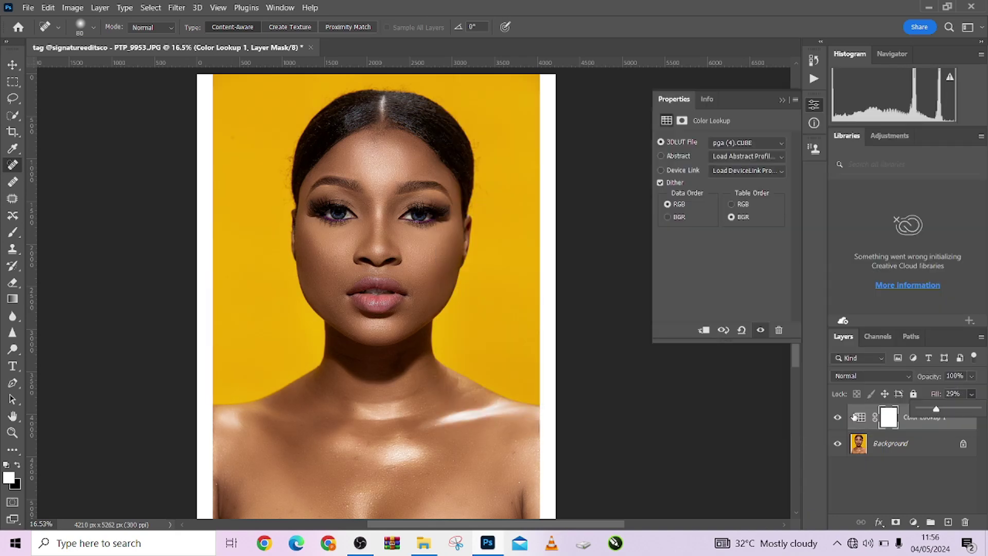
{"action": "left_click", "coordinate": [838, 418]}
{"action": "left_click", "coordinate": [838, 417]}
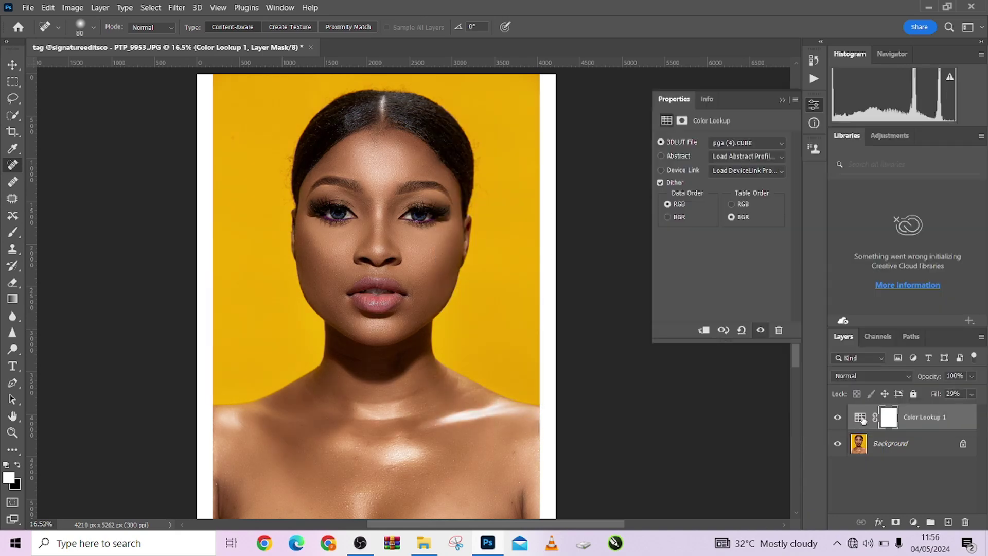
{"action": "left_click", "coordinate": [971, 394]}
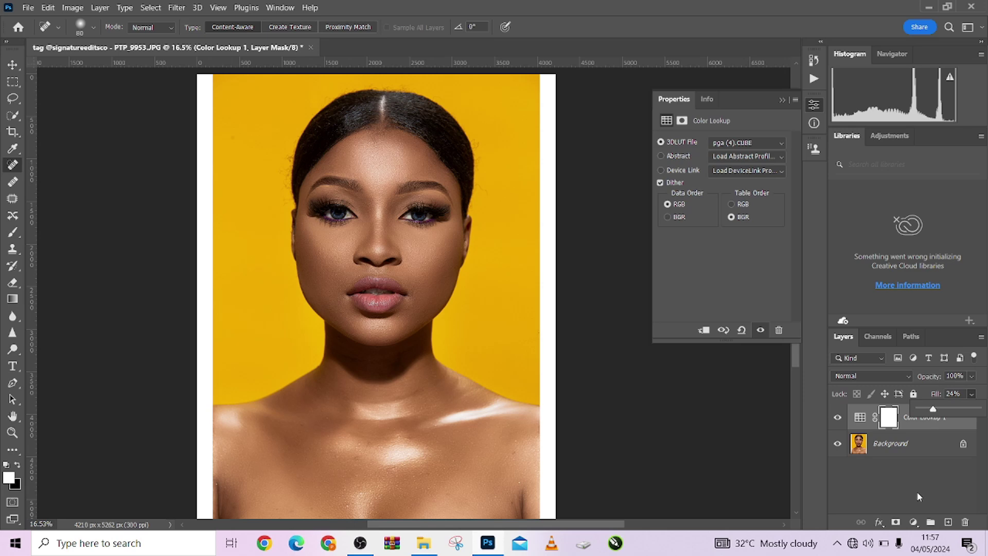
Add a Selective Color layer, set Reds to cyan -12, magenta -1, yellow +18, black +1, and adjust the Yellows' cyan and magenta
{"action": "left_click", "coordinate": [914, 521]}
{"action": "left_click", "coordinate": [924, 516]}
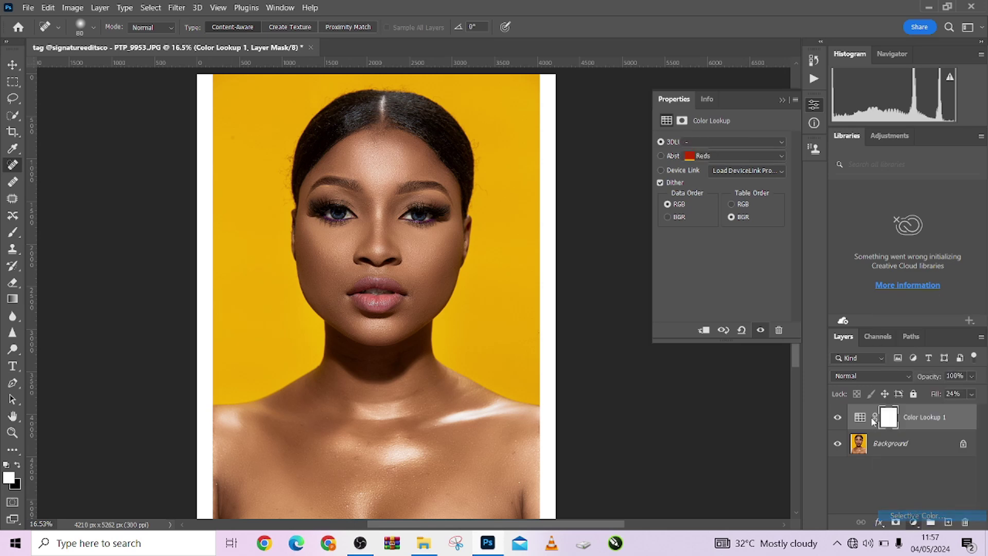
{"action": "left_click_drag", "start_coordinate": [728, 180], "coordinate": [723, 261]}
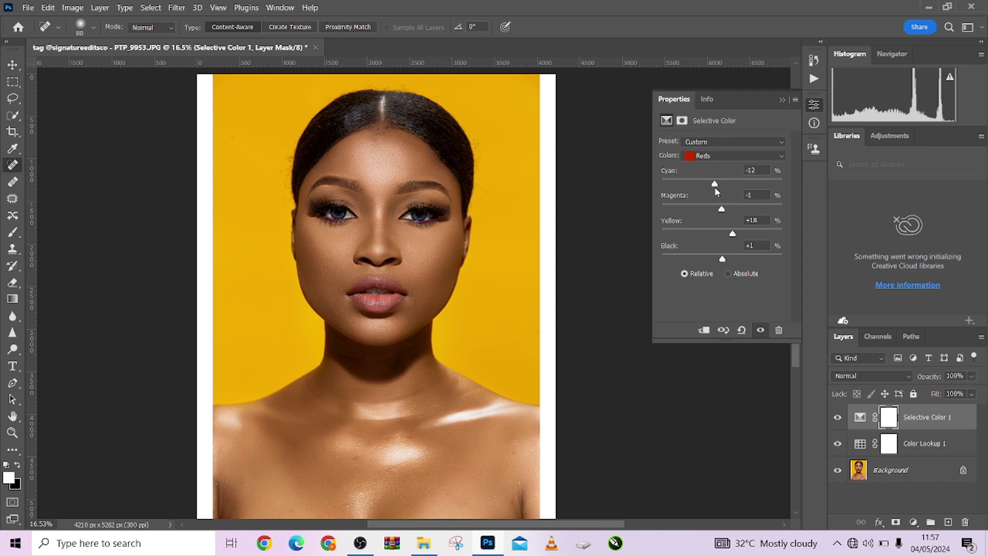
{"action": "left_click", "coordinate": [714, 153]}
{"action": "left_click", "coordinate": [713, 178]}
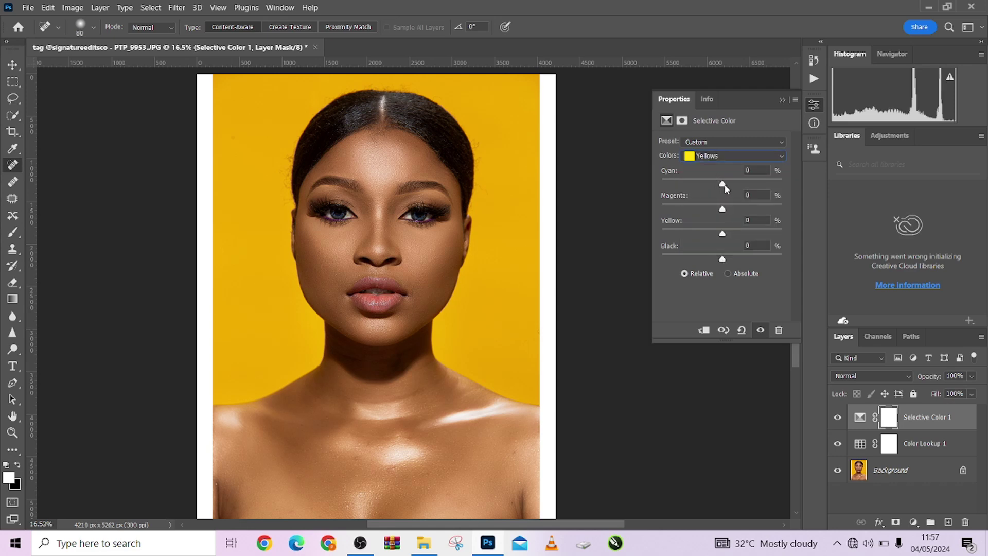
{"action": "left_click_drag", "start_coordinate": [722, 184], "coordinate": [715, 211]}
Group the Selective Color and Color Lookup layers and compare the portrait with and without the group
{"action": "left_click", "coordinate": [953, 445], "text": "shift"}
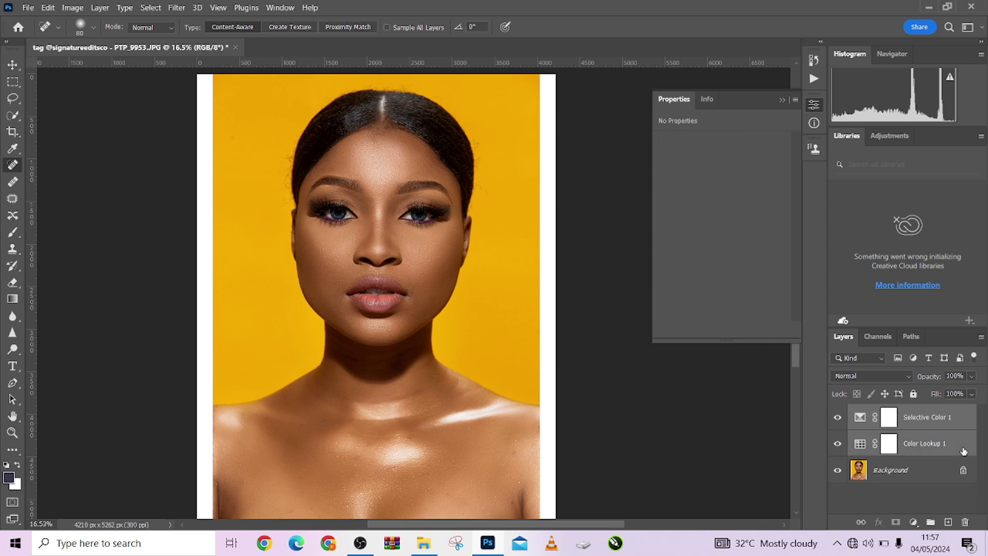
{"action": "key", "text": "ctrl+g"}
{"action": "left_click", "coordinate": [837, 412]}
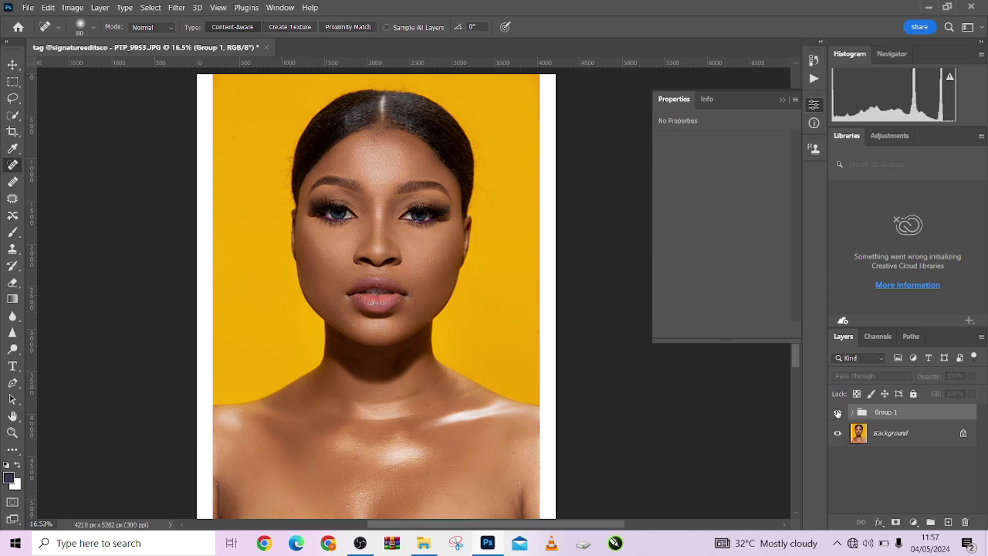
{"action": "left_click", "coordinate": [838, 412]}
{"action": "left_click", "coordinate": [837, 412]}
{"action": "left_click", "coordinate": [837, 412]}
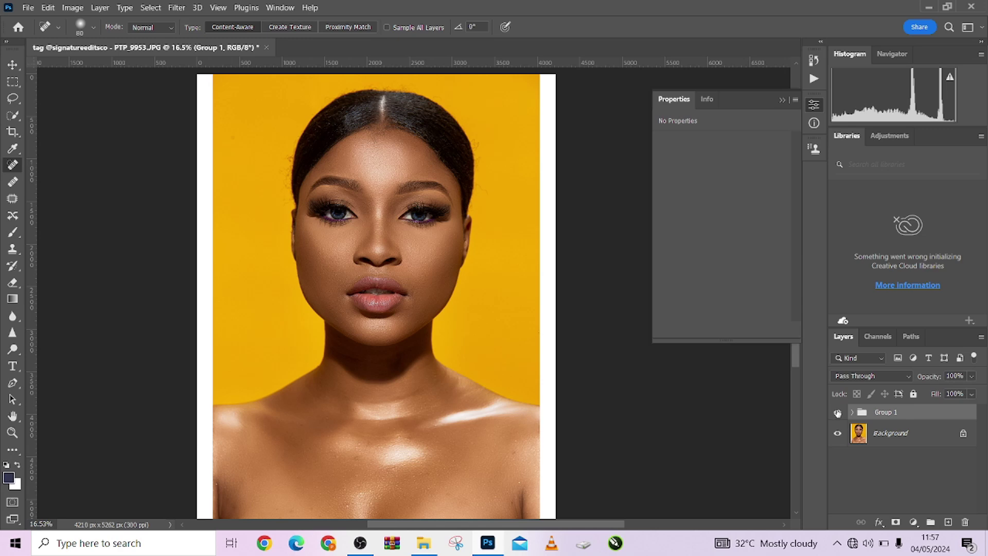
Add a Gradient Map adjustment layer above the colour-grading group
{"action": "left_click", "coordinate": [913, 521]}
{"action": "left_click", "coordinate": [916, 505]}
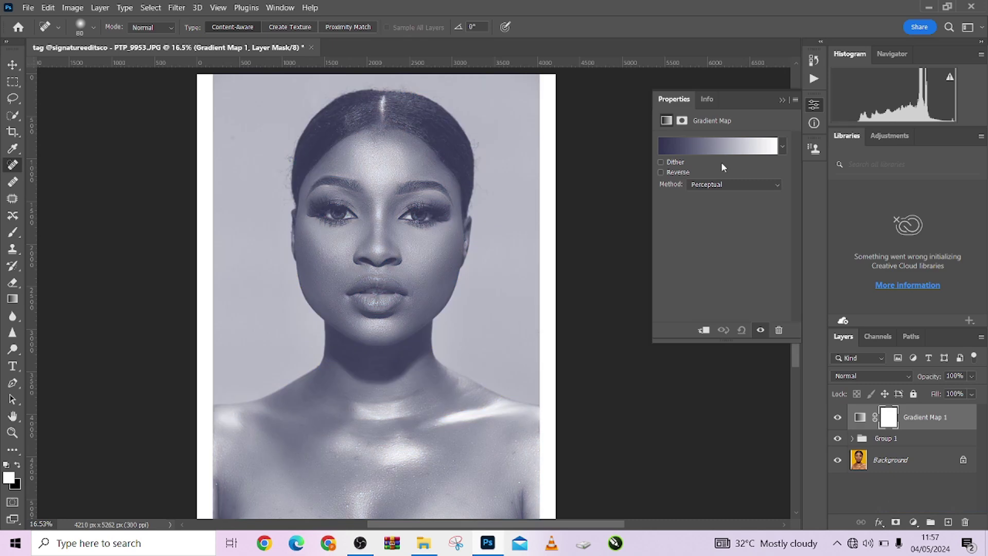
{"action": "left_click", "coordinate": [725, 143]}
{"action": "scroll", "coordinate": [723, 180], "scroll_direction": "down", "scroll_amount": 4}
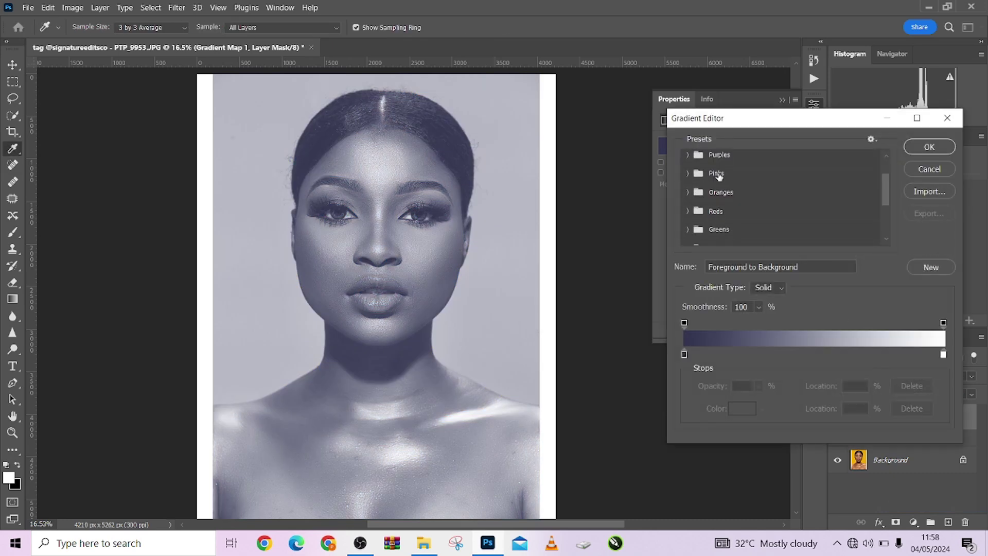
{"action": "scroll", "coordinate": [723, 181], "scroll_direction": "down", "scroll_amount": 1}
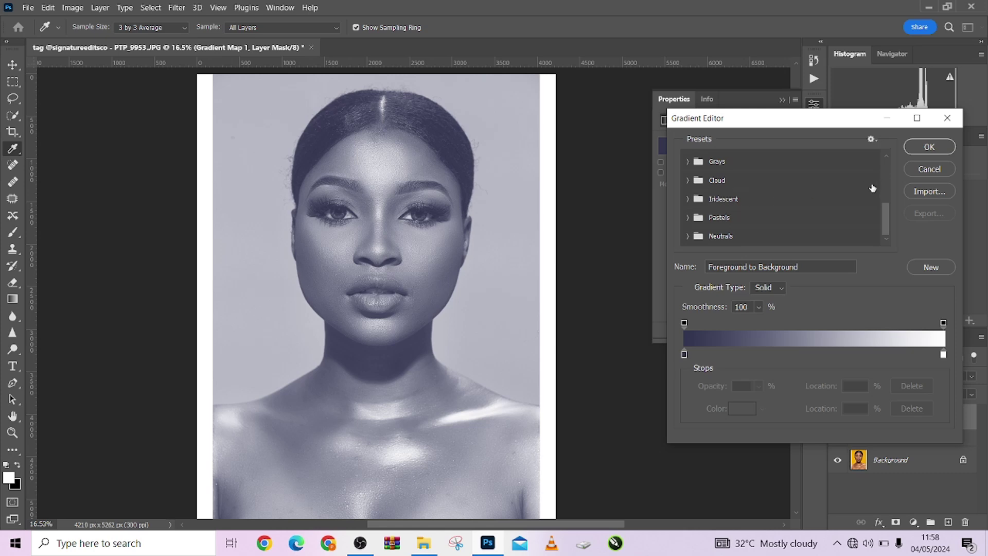
{"action": "left_click", "coordinate": [921, 168]}
{"action": "key", "text": "j"}
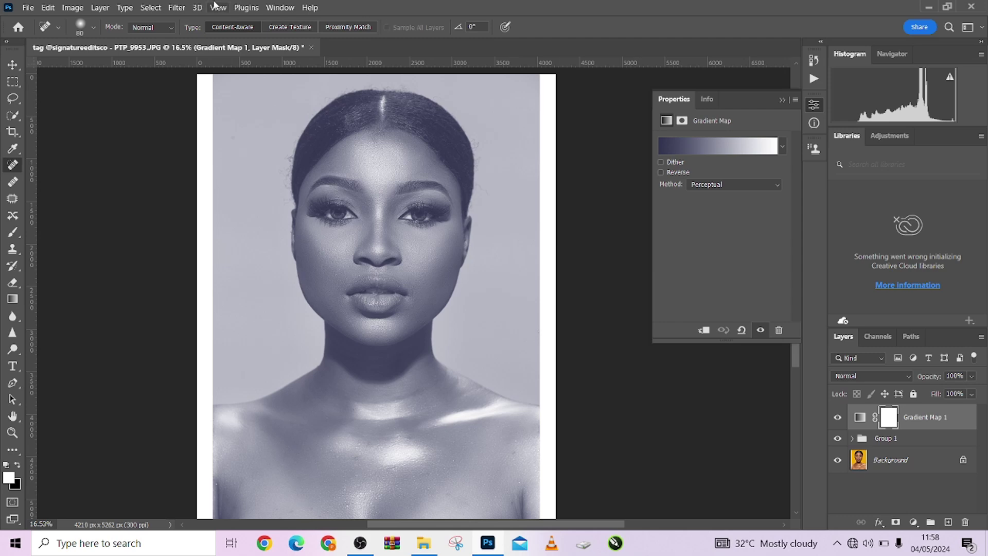
Add the Legacy Gradients collection to the available gradient presets
{"action": "left_click", "coordinate": [280, 7]}
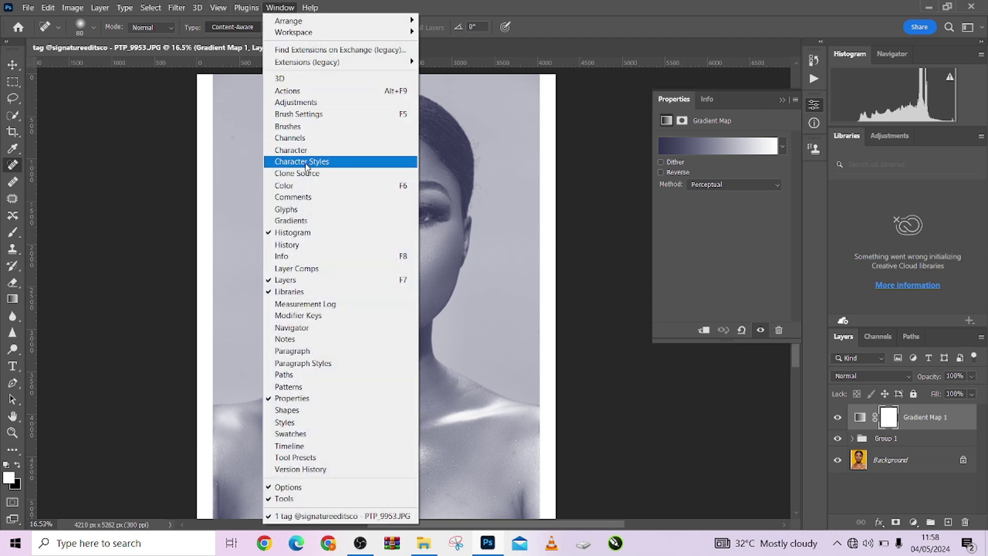
{"action": "left_click", "coordinate": [290, 221]}
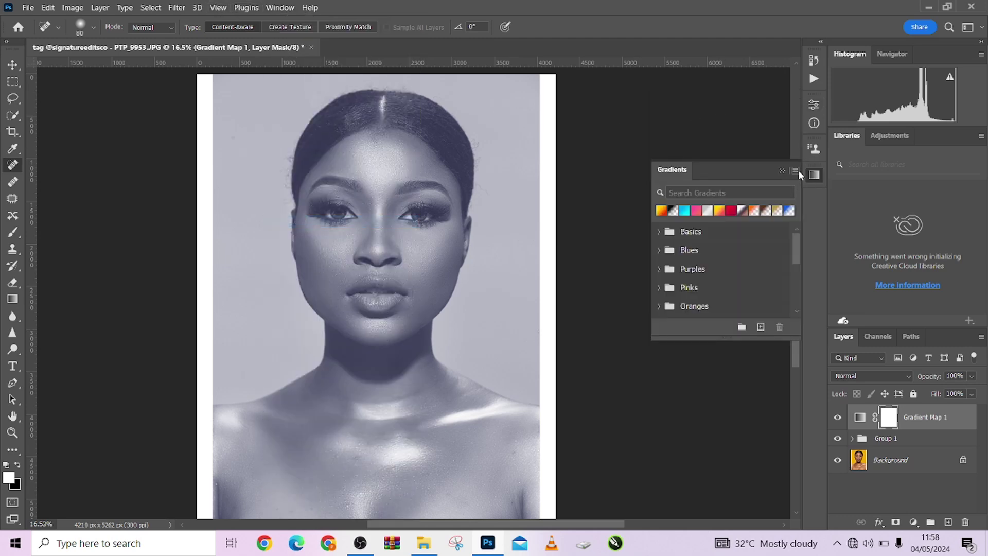
{"action": "left_click", "coordinate": [795, 171]}
{"action": "left_click", "coordinate": [854, 381]}
{"action": "left_click", "coordinate": [782, 171]}
Set the Gradient Map layer's gradient to the Gold 1 preset from Photographic Toning in Legacy Gradients
{"action": "left_click", "coordinate": [859, 417]}
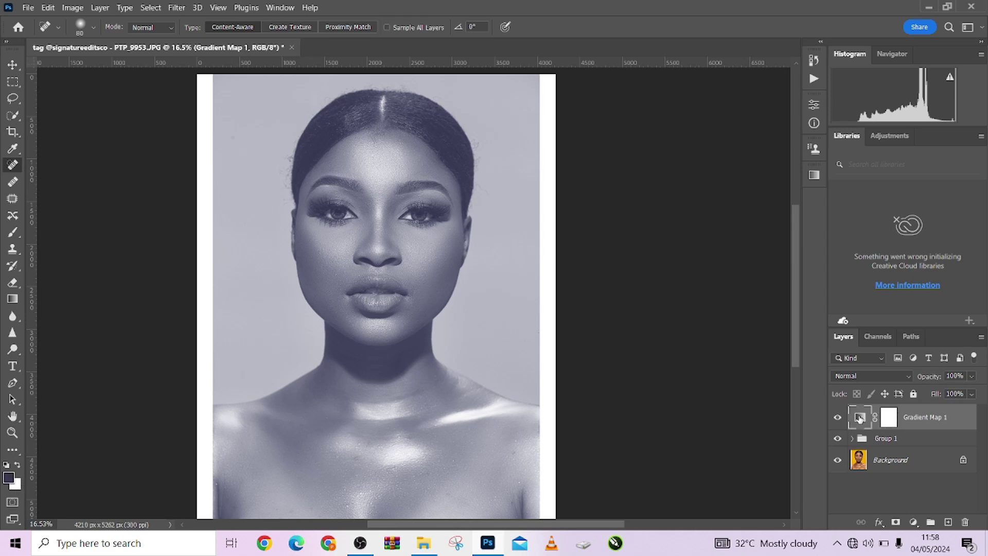
{"action": "double_click", "coordinate": [859, 417]}
{"action": "left_click", "coordinate": [690, 140]}
{"action": "scroll", "coordinate": [721, 206], "scroll_direction": "down", "scroll_amount": 5}
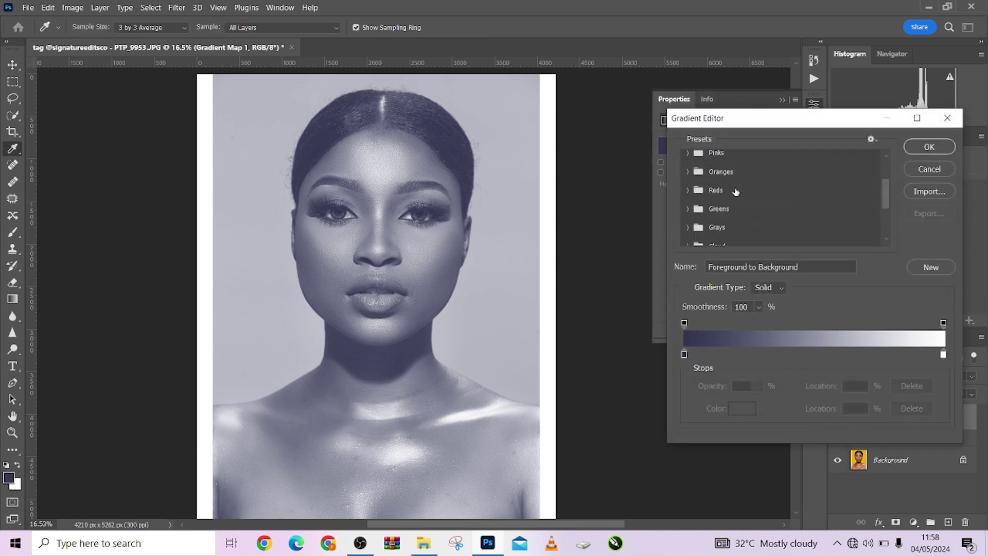
{"action": "left_click", "coordinate": [688, 237]}
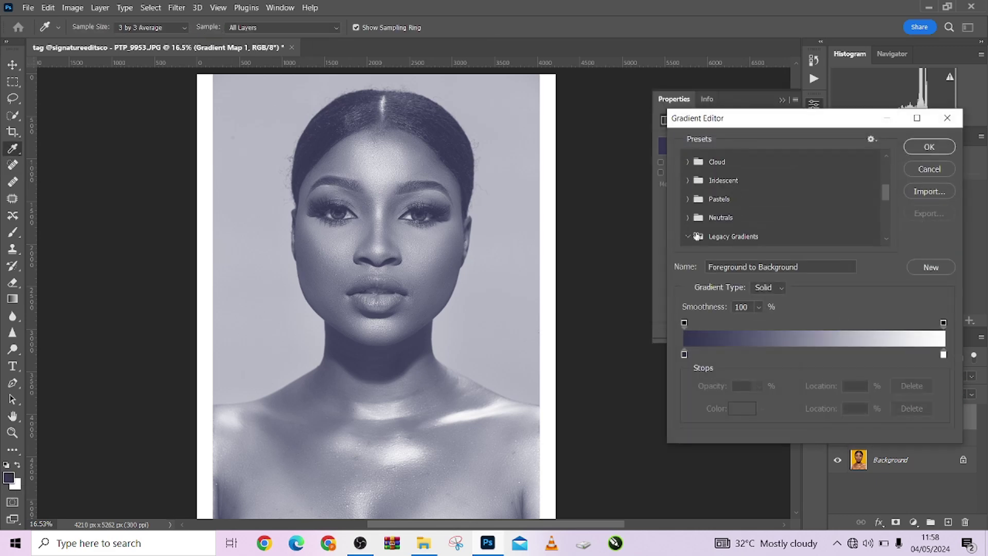
{"action": "scroll", "coordinate": [771, 210], "scroll_direction": "down", "scroll_amount": 4}
{"action": "scroll", "coordinate": [779, 210], "scroll_direction": "down", "scroll_amount": 2}
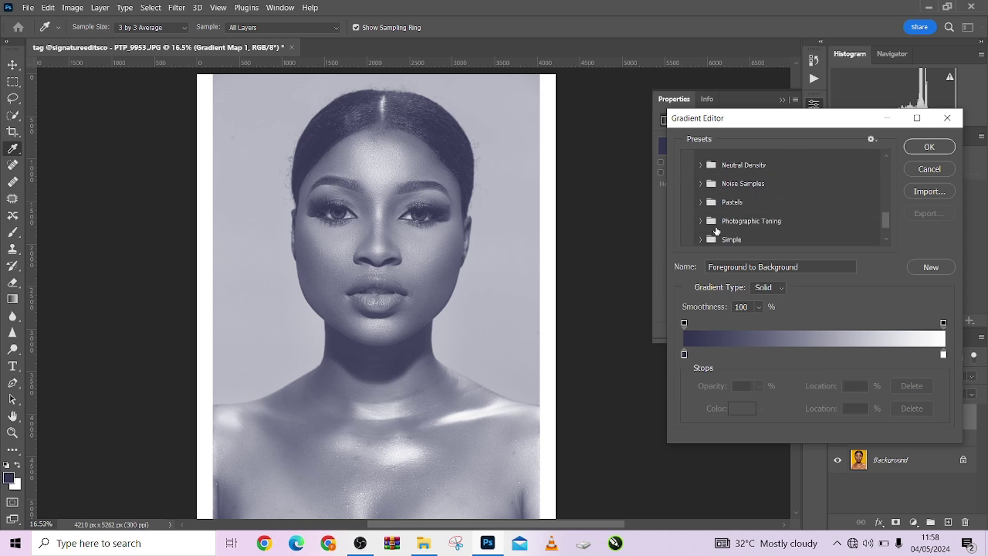
{"action": "left_click", "coordinate": [701, 221]}
{"action": "scroll", "coordinate": [772, 206], "scroll_direction": "down", "scroll_amount": 3}
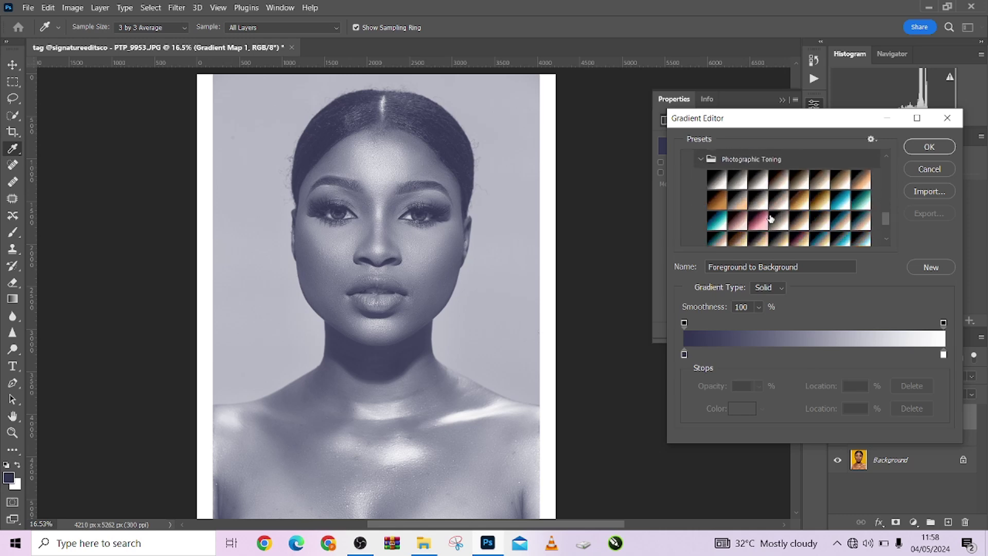
{"action": "left_click", "coordinate": [799, 179]}
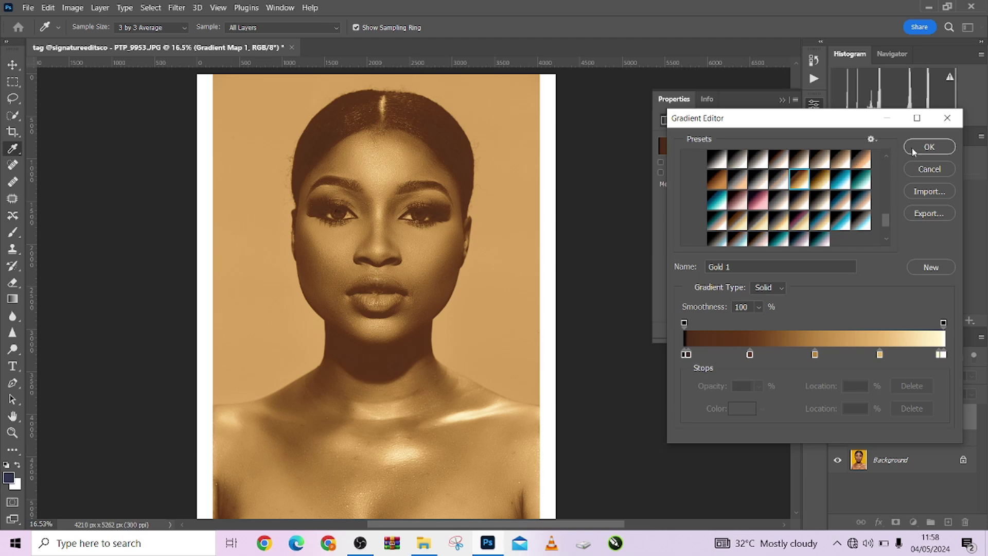
{"action": "left_click", "coordinate": [912, 148]}
{"action": "left_click", "coordinate": [782, 100]}
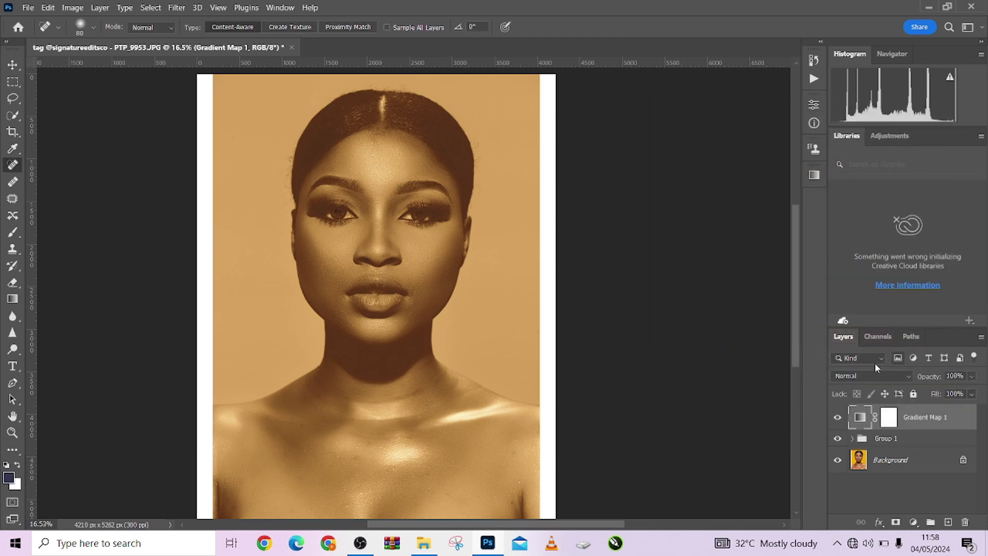
Set the Gradient Map layer's blend mode to Soft Light and lower its fill to 21%
{"action": "left_click", "coordinate": [871, 375]}
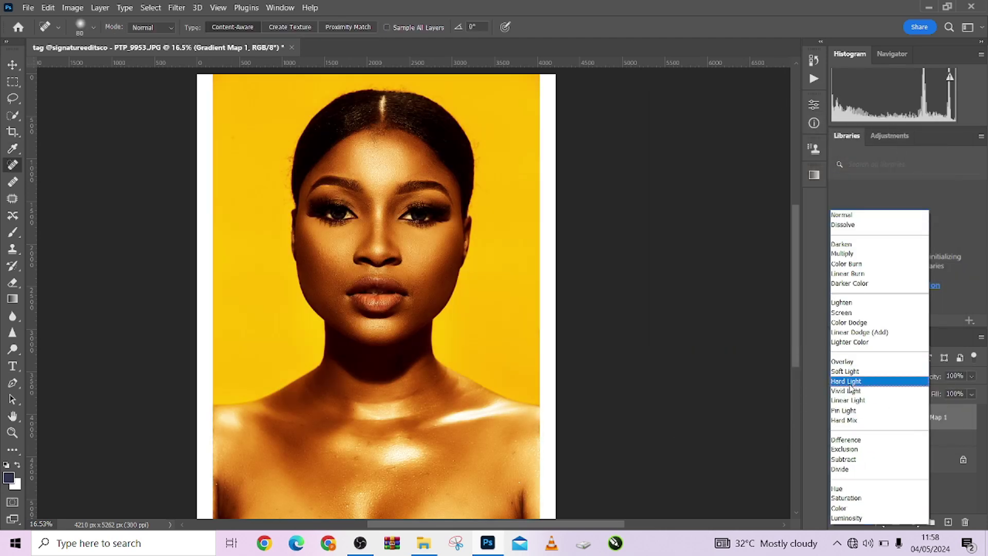
{"action": "left_click", "coordinate": [851, 373]}
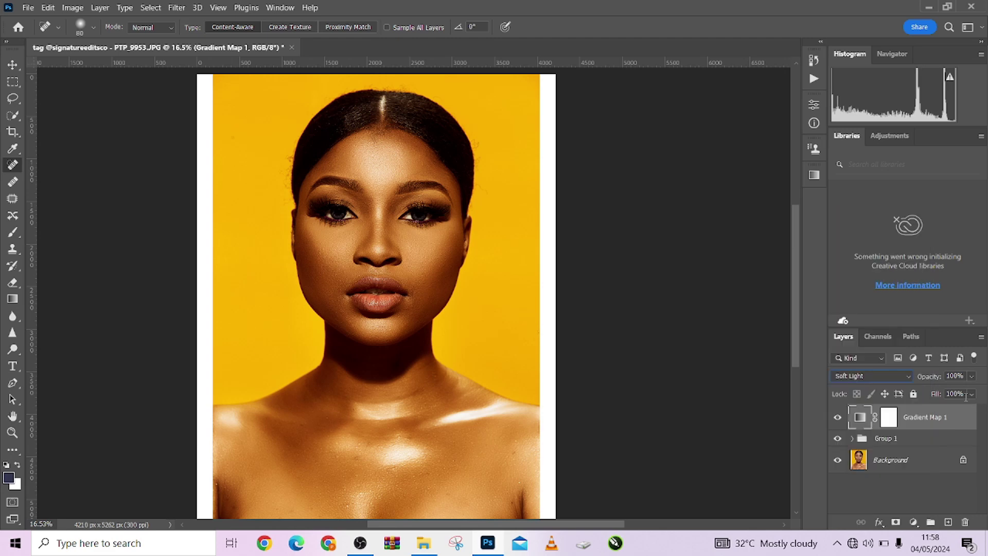
{"action": "left_click", "coordinate": [967, 395]}
{"action": "left_click_drag", "start_coordinate": [944, 412], "coordinate": [936, 412]}
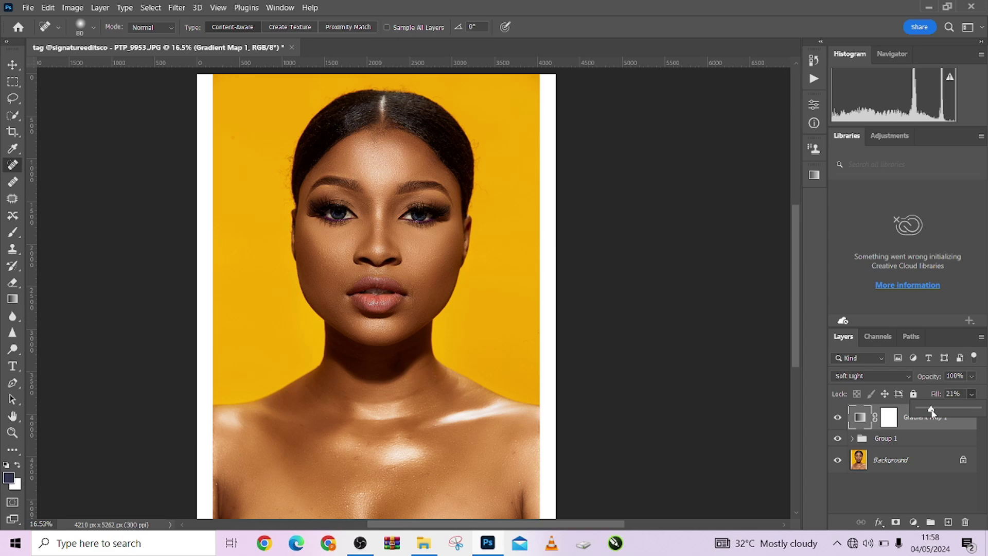
Lower the opacity of Group 1, which holds the Selective Color and Color Lookup layers
{"action": "left_click", "coordinate": [937, 438]}
{"action": "left_click", "coordinate": [970, 376]}
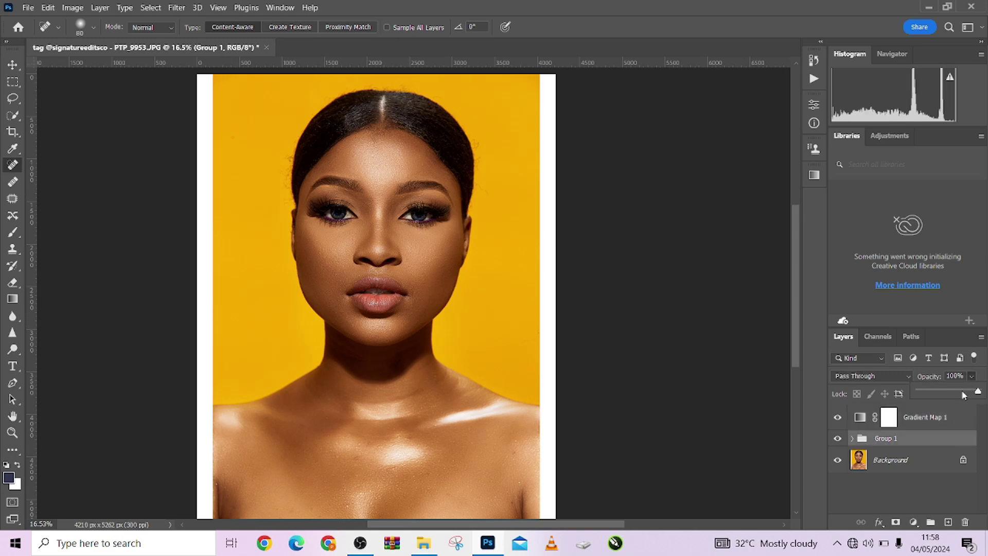
{"action": "left_click_drag", "start_coordinate": [979, 392], "coordinate": [957, 392]}
Group the Gradient Map layer with Group 1 and compare the portrait with and without the new group
{"action": "left_click", "coordinate": [960, 421]}
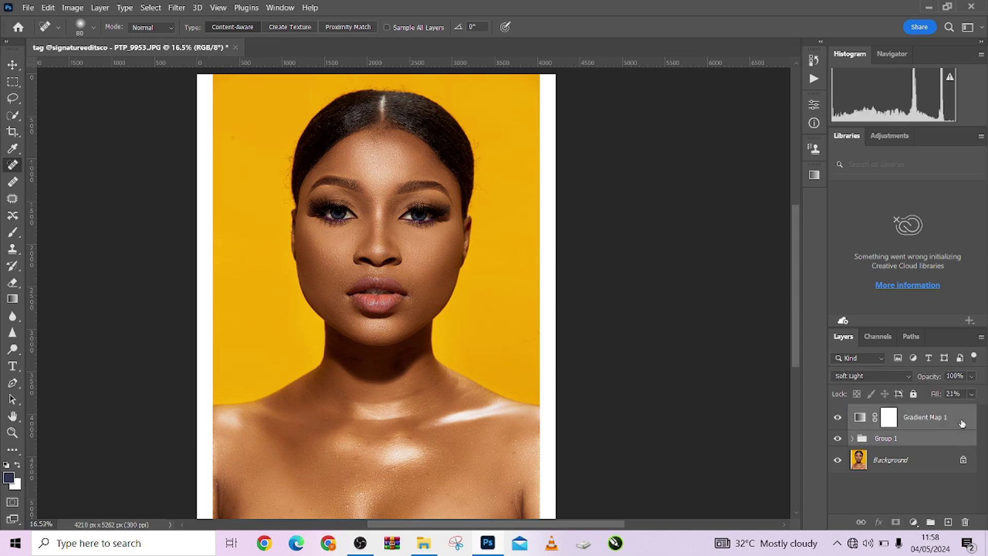
{"action": "key", "text": "ctrl+g"}
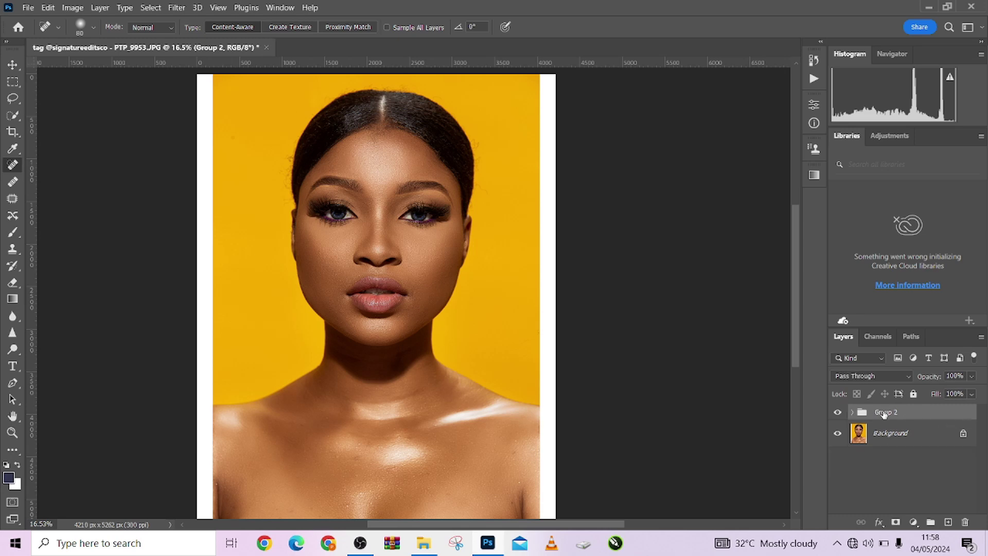
{"action": "left_click", "coordinate": [838, 413]}
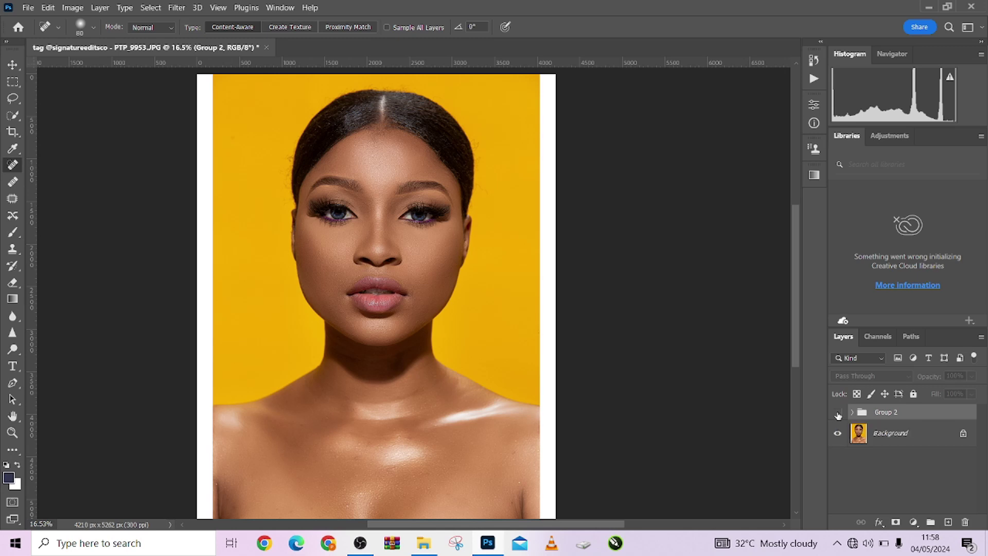
{"action": "left_click", "coordinate": [838, 413]}
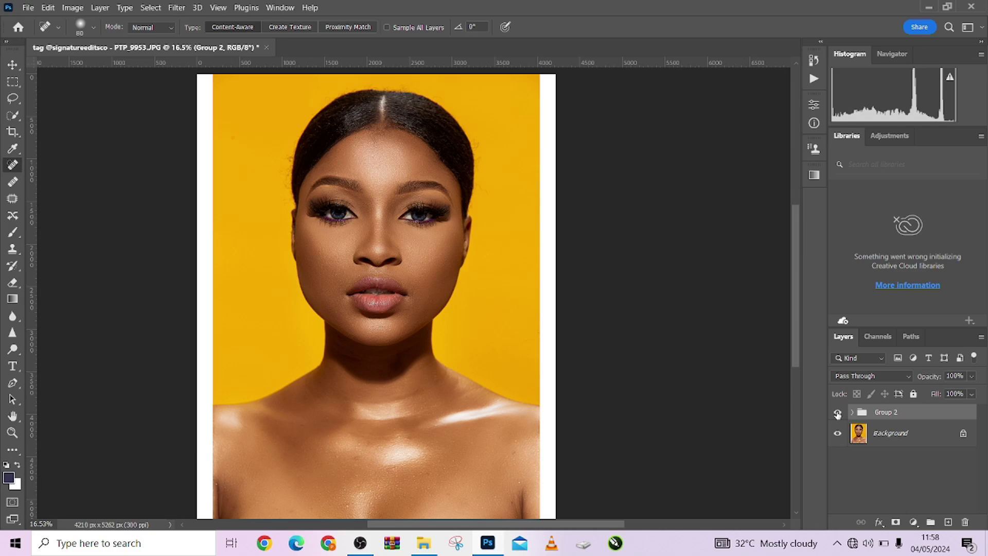
{"action": "left_click", "coordinate": [838, 413]}
{"action": "left_click", "coordinate": [837, 413]}
{"action": "scroll", "coordinate": [385, 227], "scroll_direction": "up", "scroll_amount": 2}
{"action": "scroll", "coordinate": [396, 242], "scroll_direction": "down", "scroll_amount": 3}
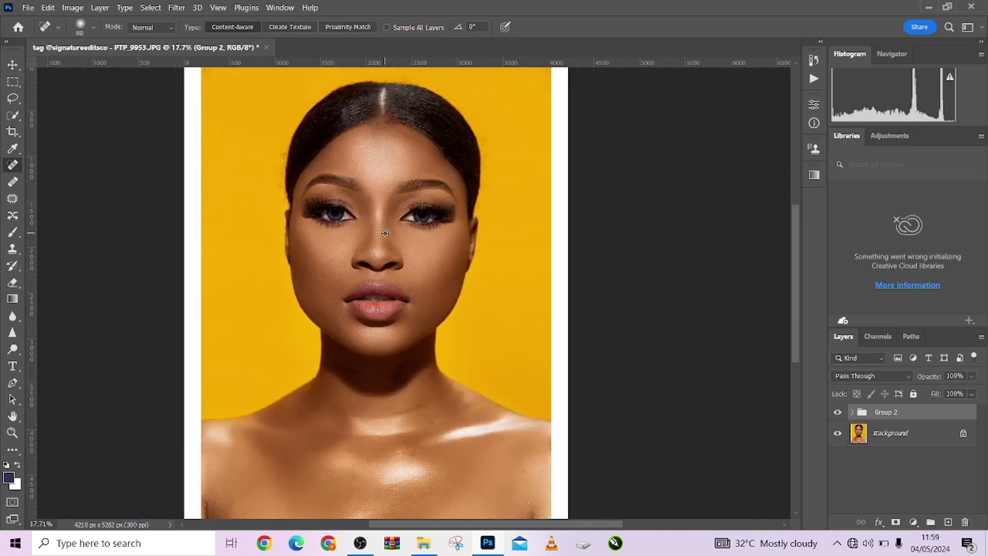
Lower the opacity of the combined colour-grading group to 71% and check the portrait up close and as a whole
{"action": "left_click", "coordinate": [972, 378]}
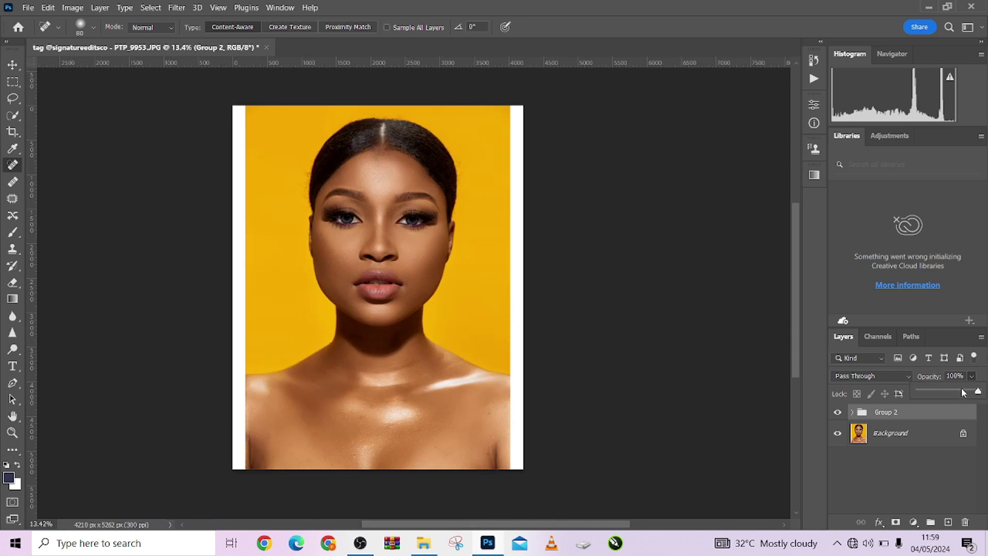
{"action": "left_click_drag", "start_coordinate": [958, 389], "coordinate": [959, 389]}
{"action": "left_click", "coordinate": [854, 410]}
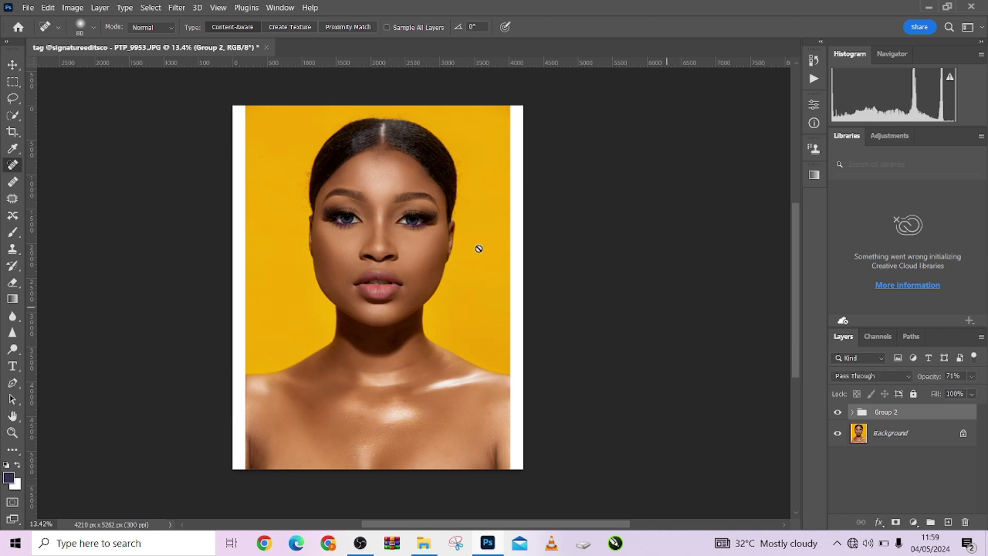
{"action": "scroll", "coordinate": [319, 246], "scroll_direction": "up", "scroll_amount": 3}
{"action": "scroll", "coordinate": [319, 246], "scroll_direction": "up", "scroll_amount": 3}
{"action": "scroll", "coordinate": [413, 282], "scroll_direction": "down", "scroll_amount": 3}
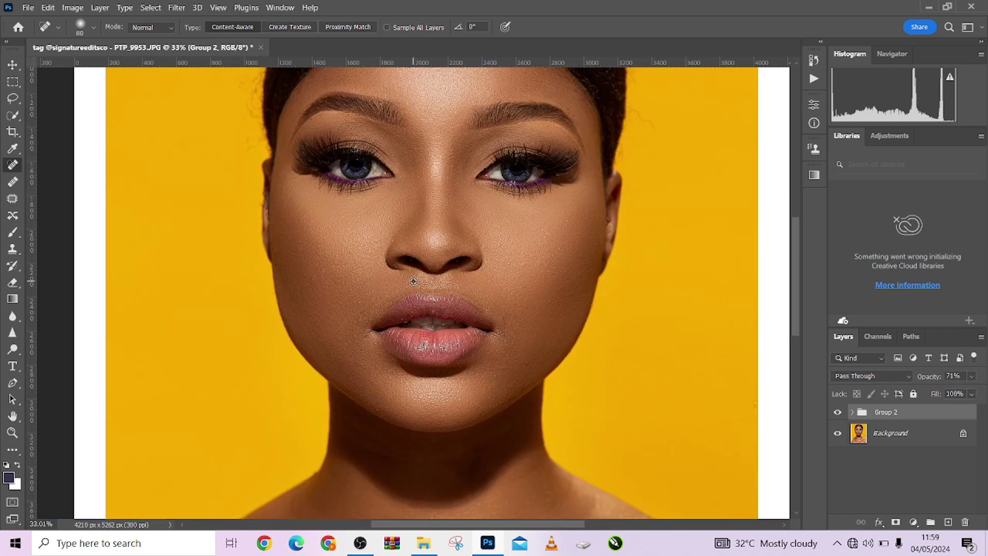
{"action": "scroll", "coordinate": [413, 281], "scroll_direction": "down", "scroll_amount": 2}
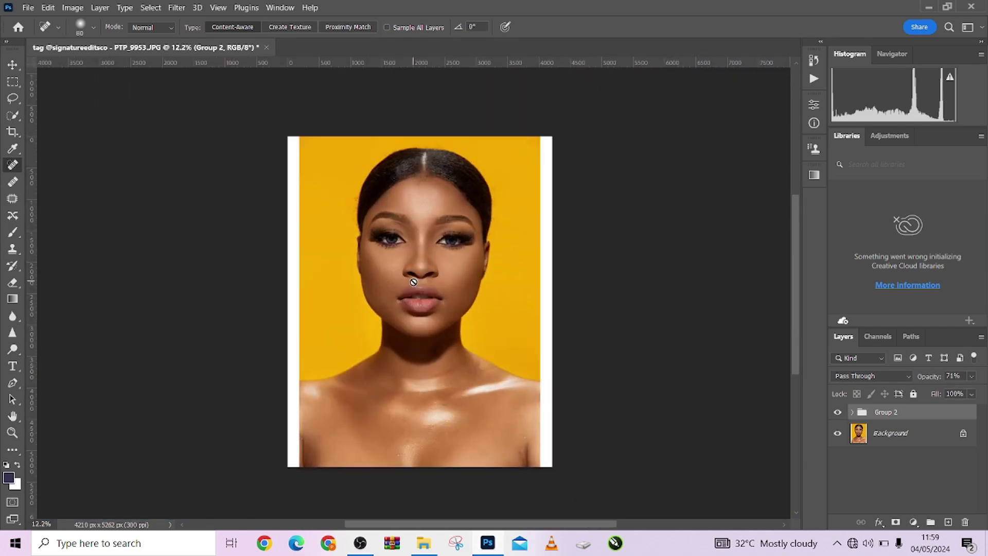